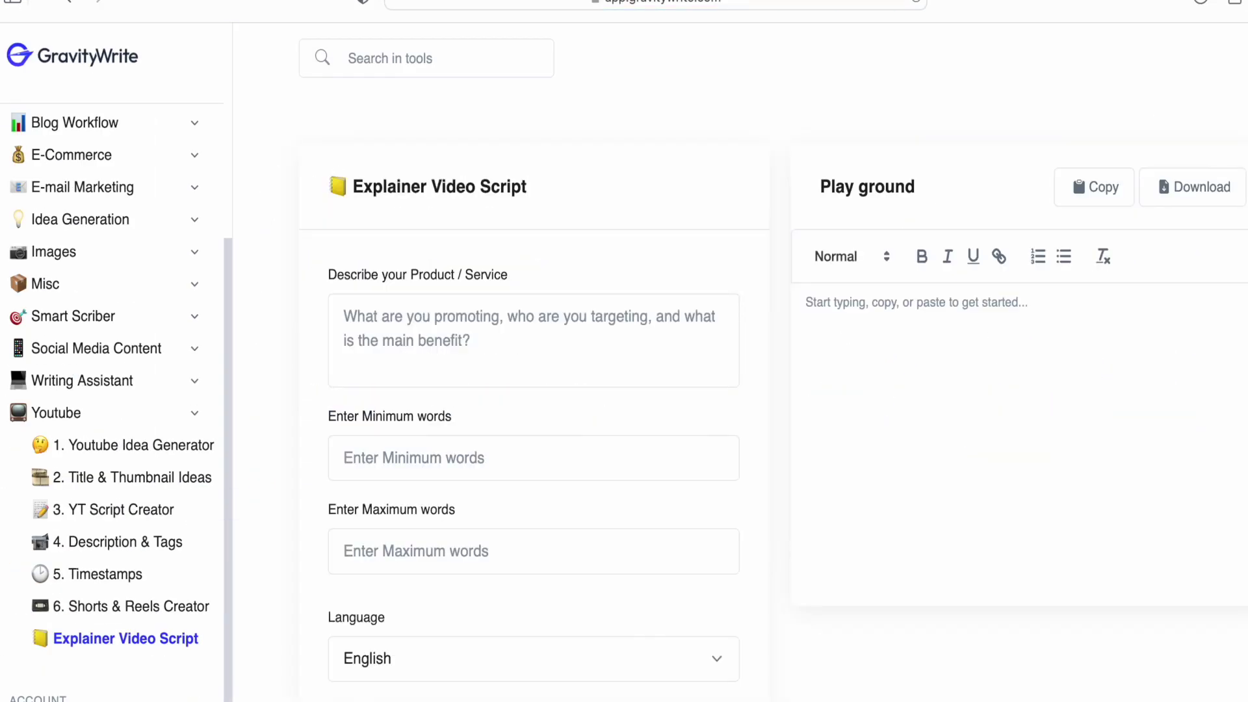
- Activate the blank Describe your Product / Service field in GravityWrite's Explainer Video Script form
{"action": "left_click", "coordinate": [403, 340]}
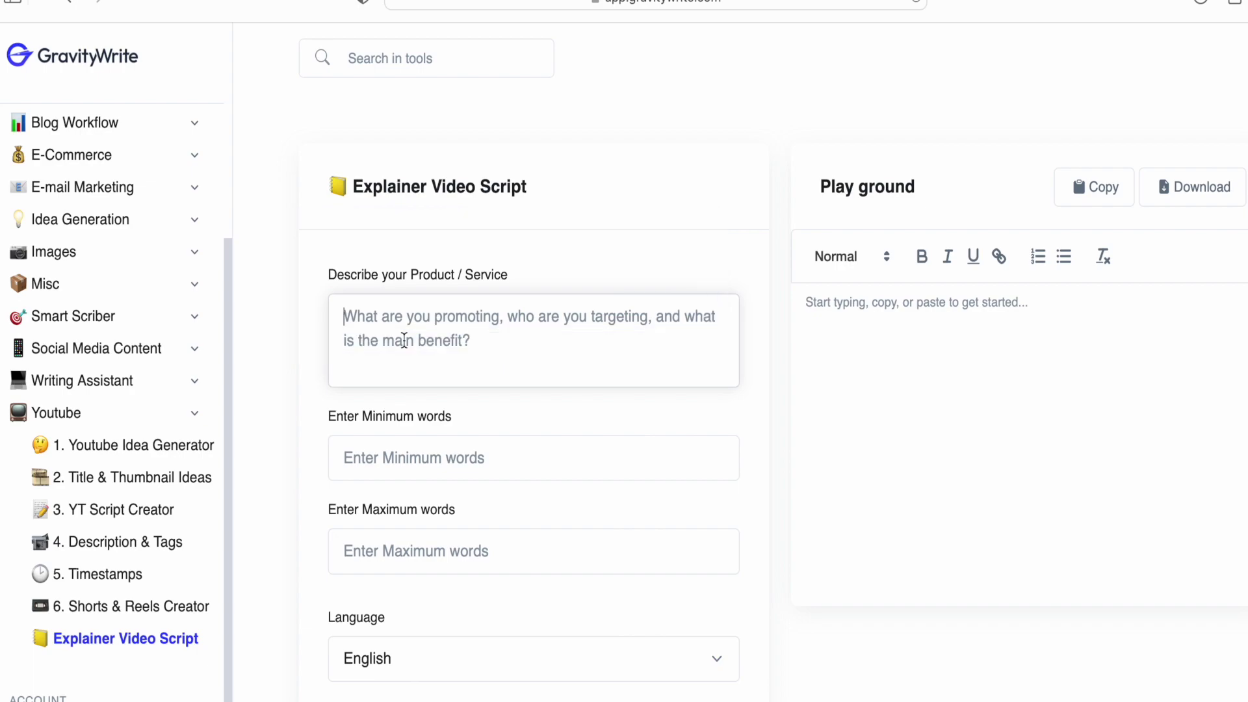
{"action": "type", "text": "funky t-shirts"}
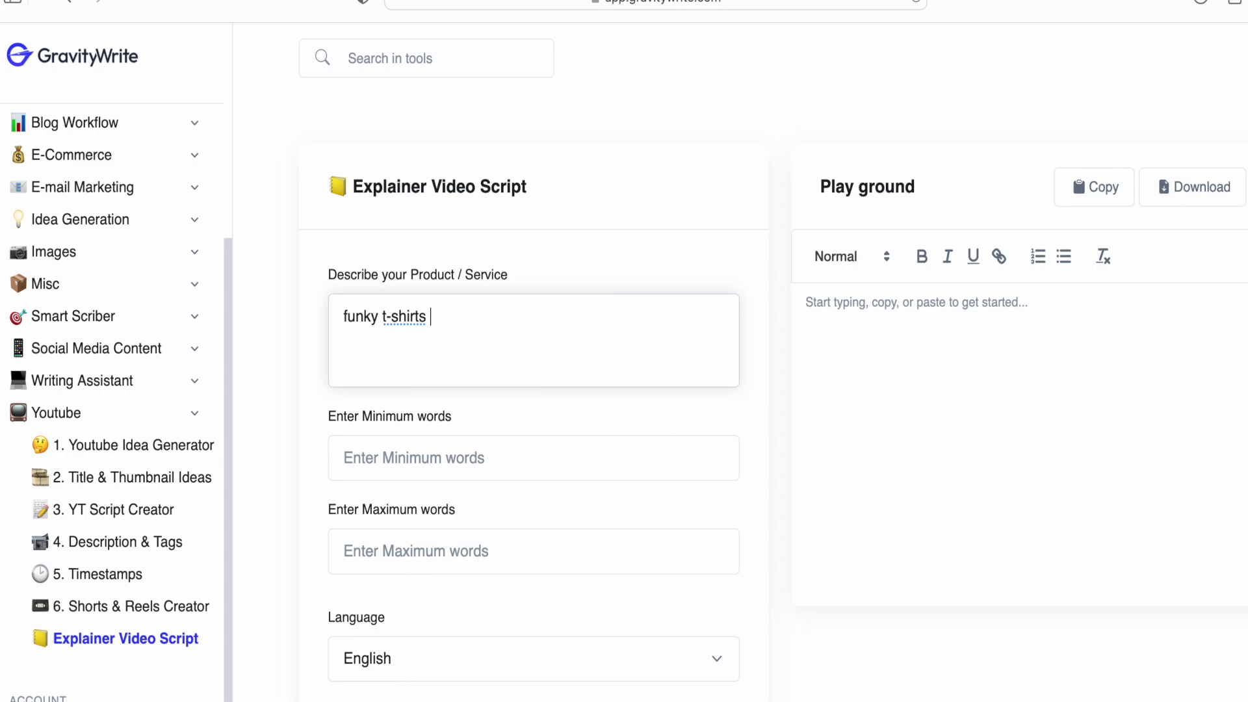
- Generate a 'funky t-shirts' explainer script with 500 minimum and 1000 maximum words
{"action": "left_click", "coordinate": [417, 459]}
{"action": "type", "text": "500"}
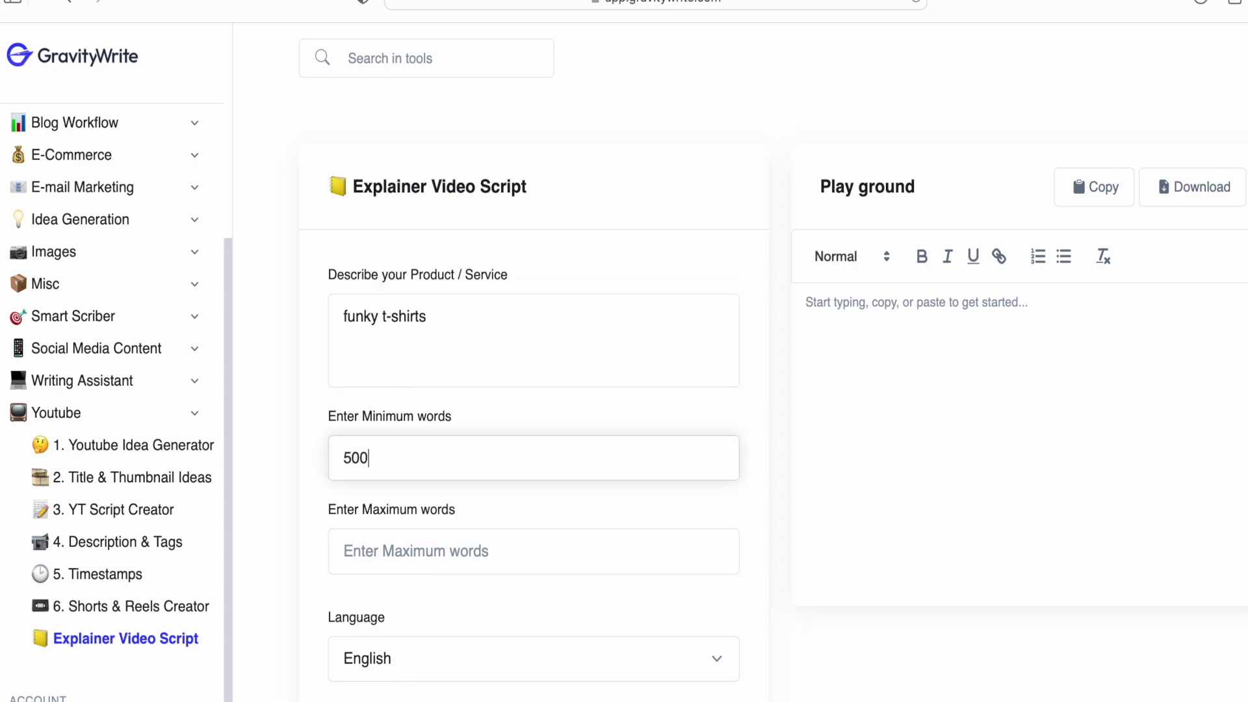
{"action": "left_click", "coordinate": [423, 556]}
{"action": "type", "text": "1000"}
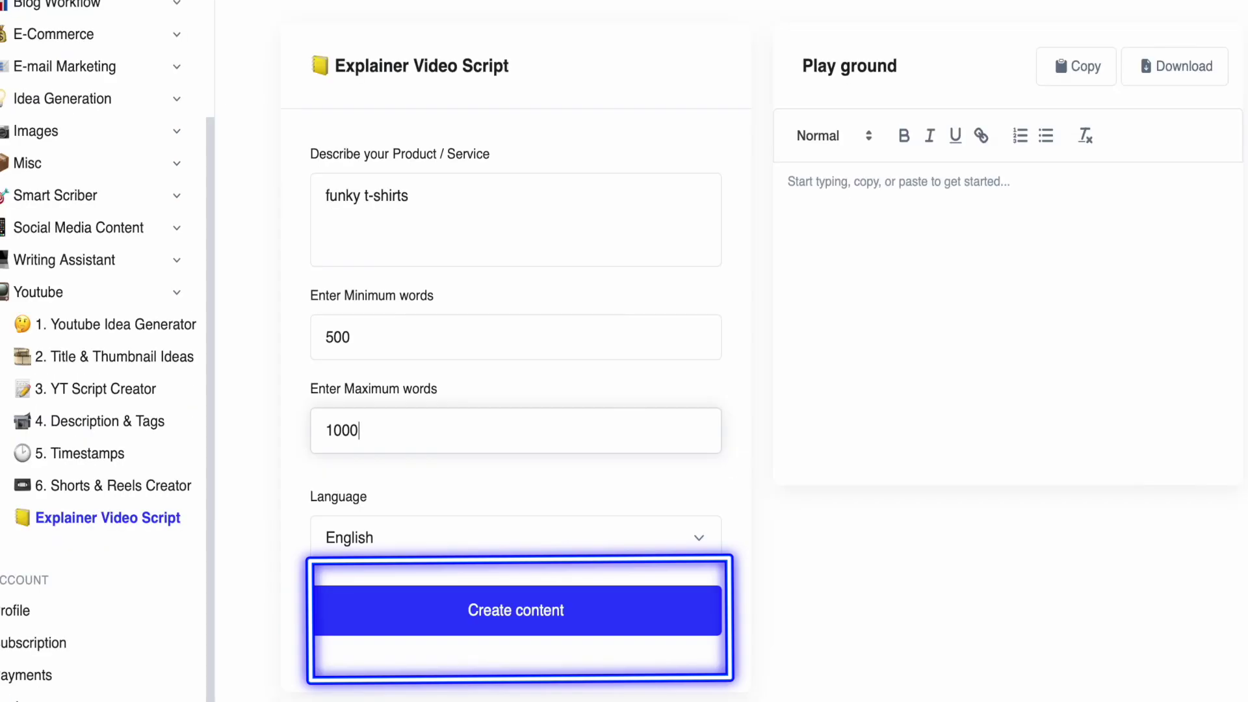
{"action": "left_click", "coordinate": [482, 610]}
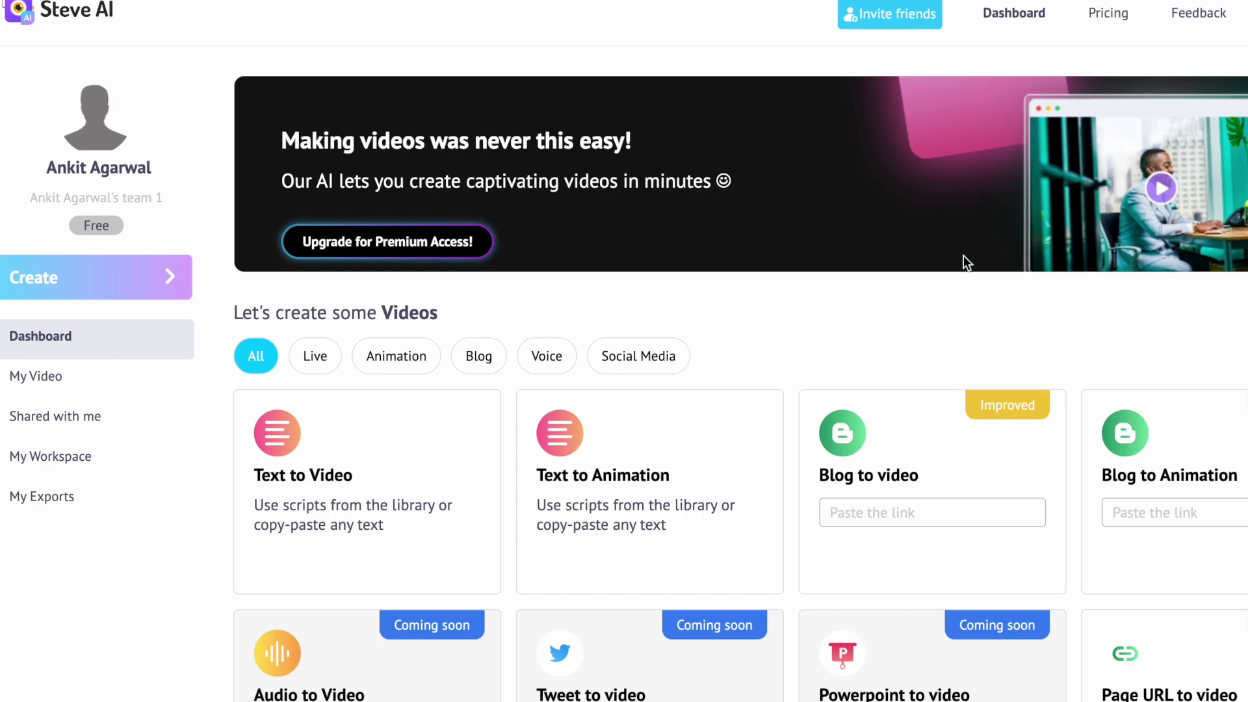
{"action": "scroll", "coordinate": [868, 273], "scroll_direction": "down", "scroll_amount": 1}
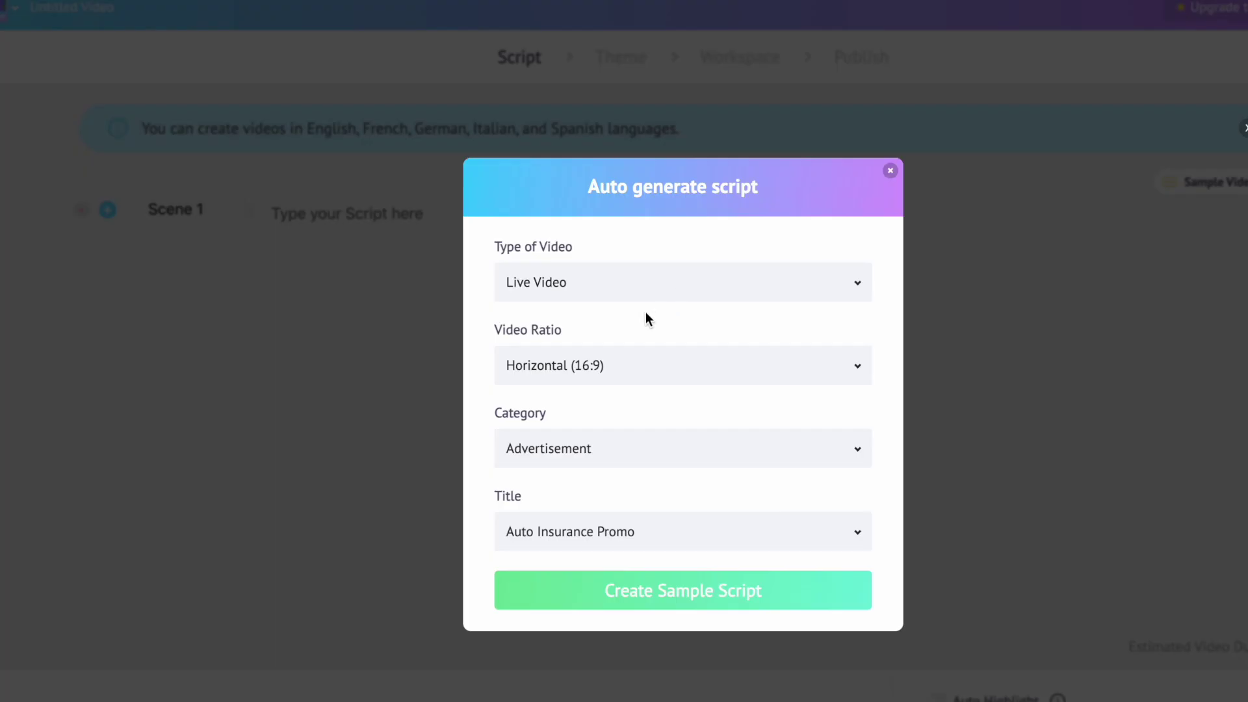
- Set up a 16:9 Animation Video in the Explainer Video category, dismissing the script generator
{"action": "left_click", "coordinate": [851, 288]}
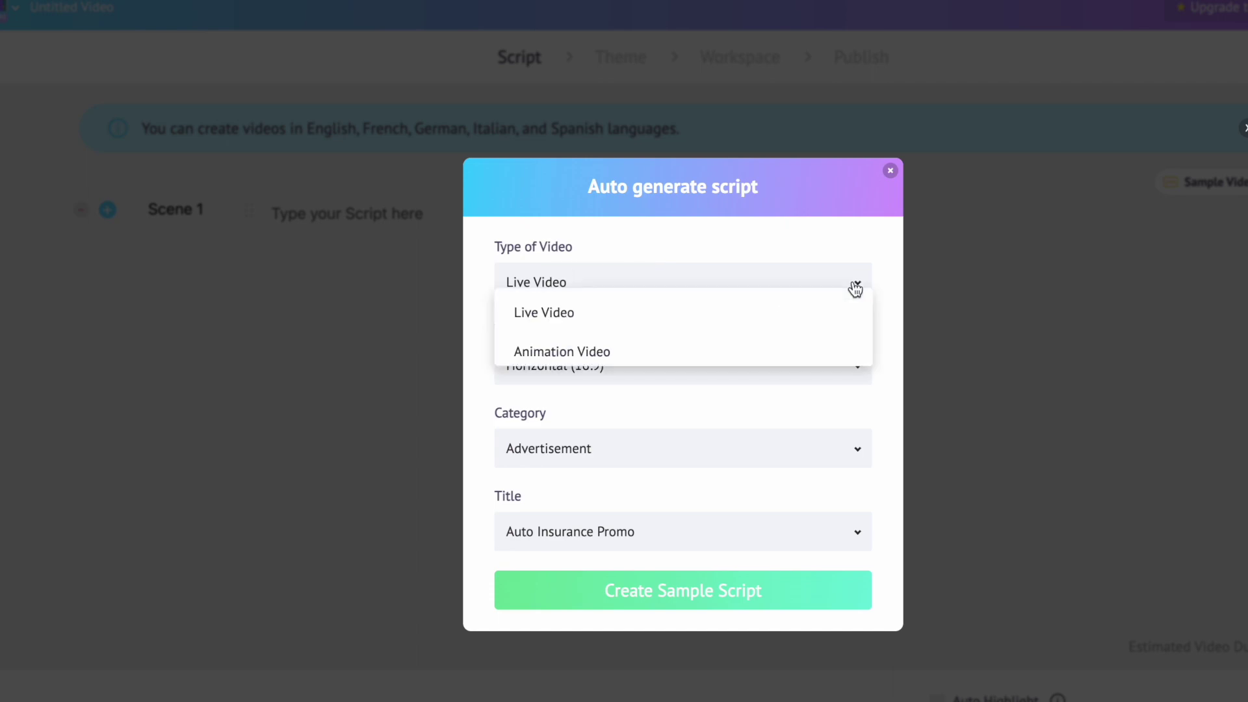
{"action": "left_click", "coordinate": [736, 354]}
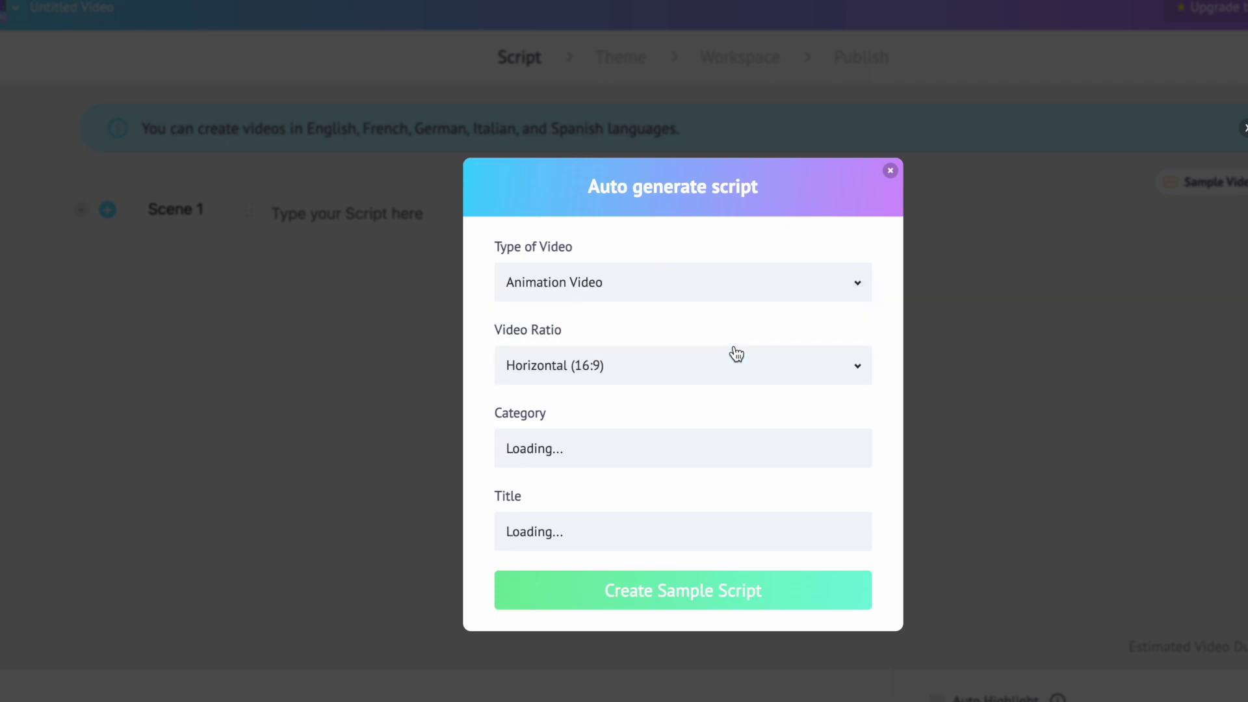
{"action": "left_click", "coordinate": [858, 371]}
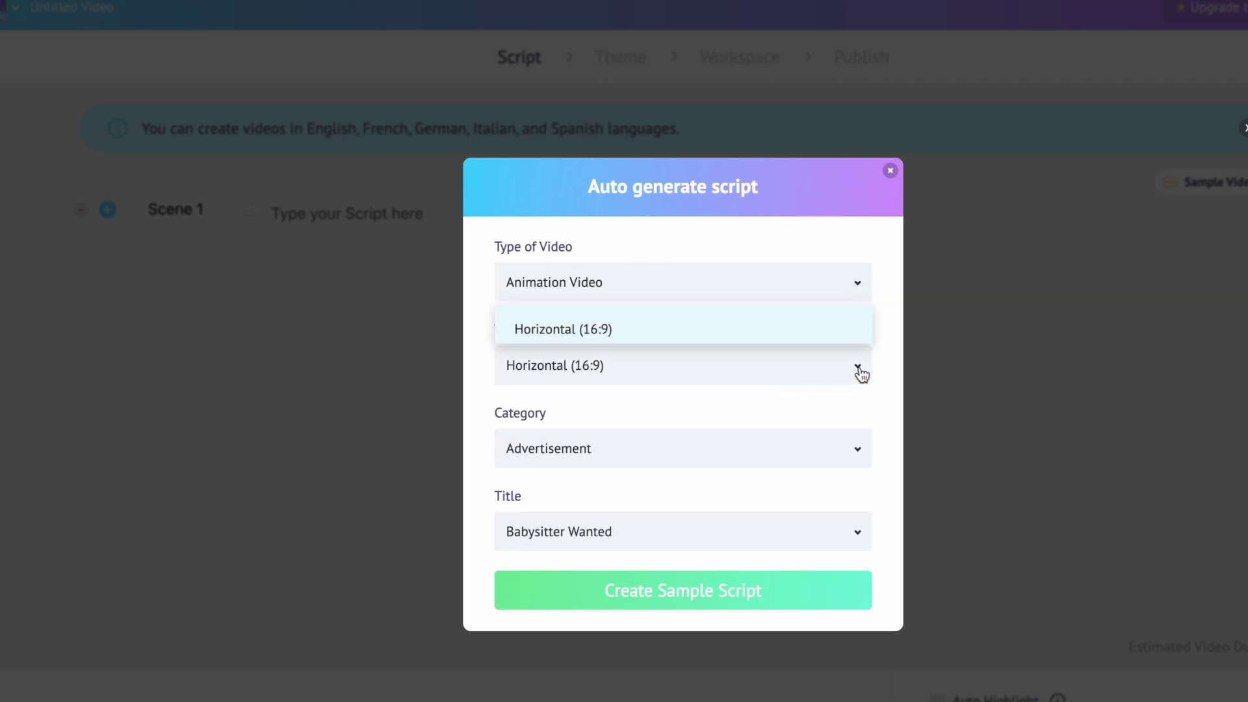
{"action": "left_click", "coordinate": [739, 341]}
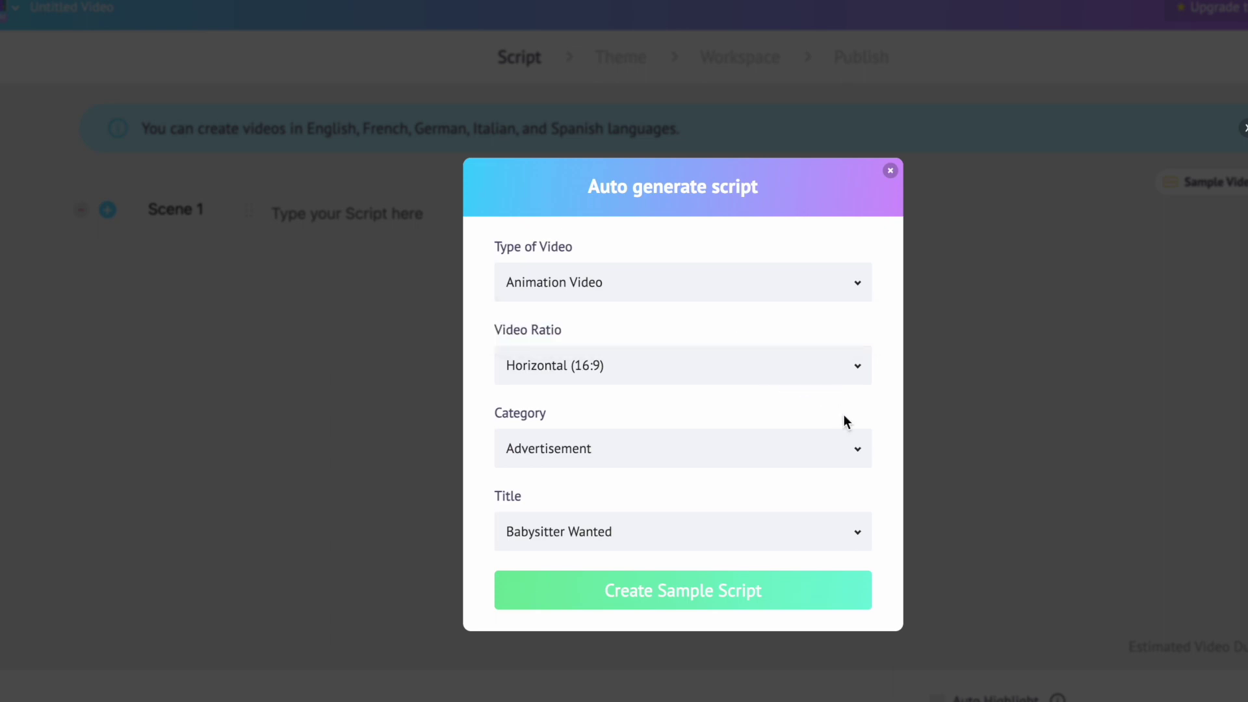
{"action": "left_click", "coordinate": [862, 451]}
{"action": "left_click", "coordinate": [716, 526]}
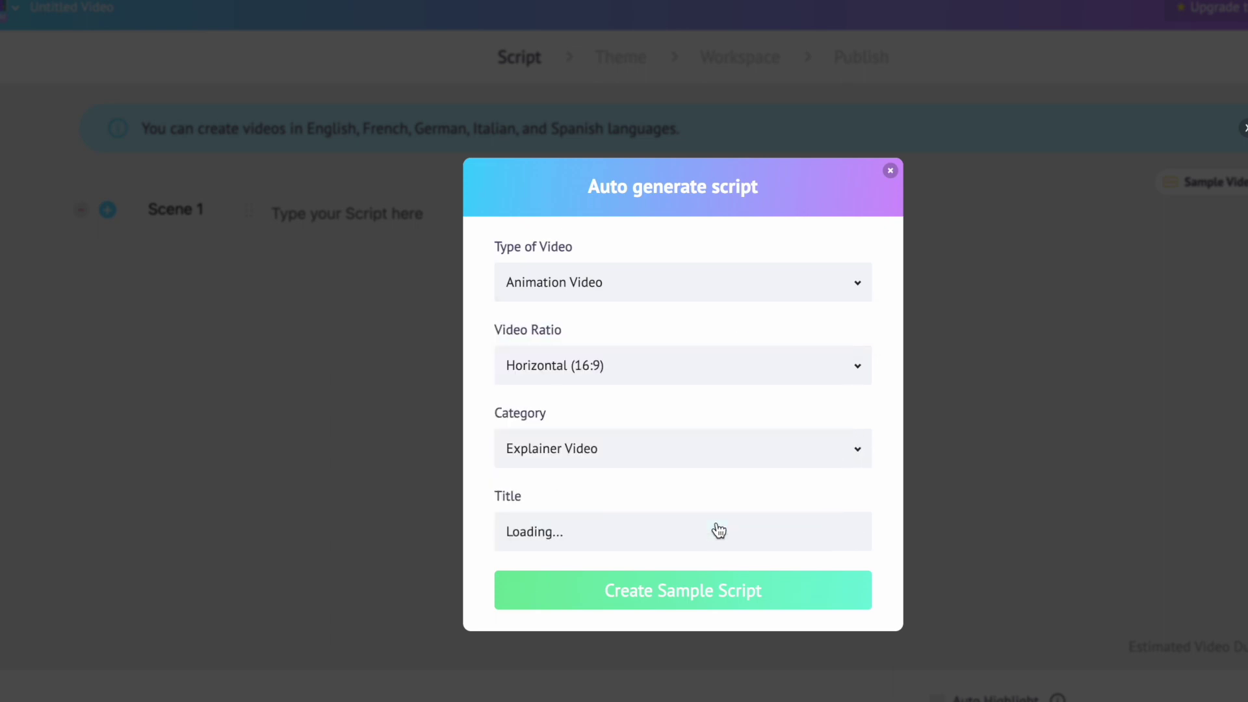
{"action": "left_click", "coordinate": [890, 172]}
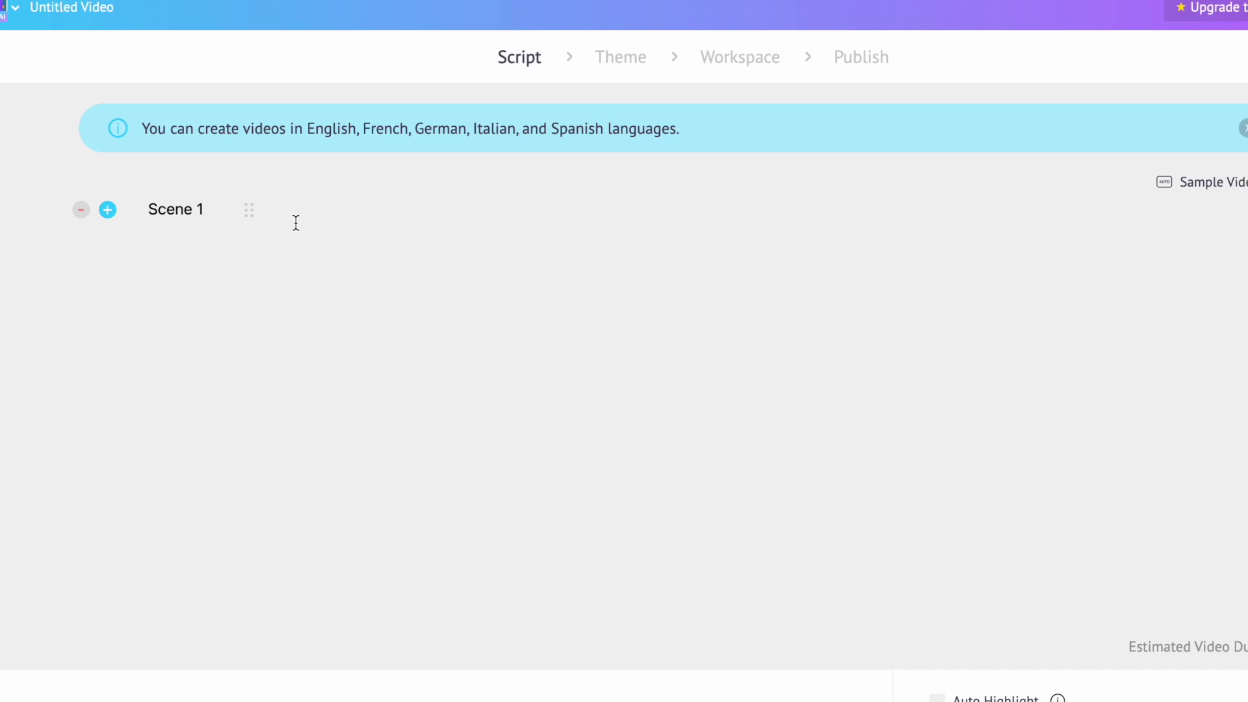
- Paste the t-shirt script across 19 scenes and set the video topic to Tshirt
{"action": "key", "text": "ctrl+v"}
{"action": "scroll", "coordinate": [610, 510], "scroll_direction": "down", "scroll_amount": 3}
{"action": "scroll", "coordinate": [609, 510], "scroll_direction": "up", "scroll_amount": 3}
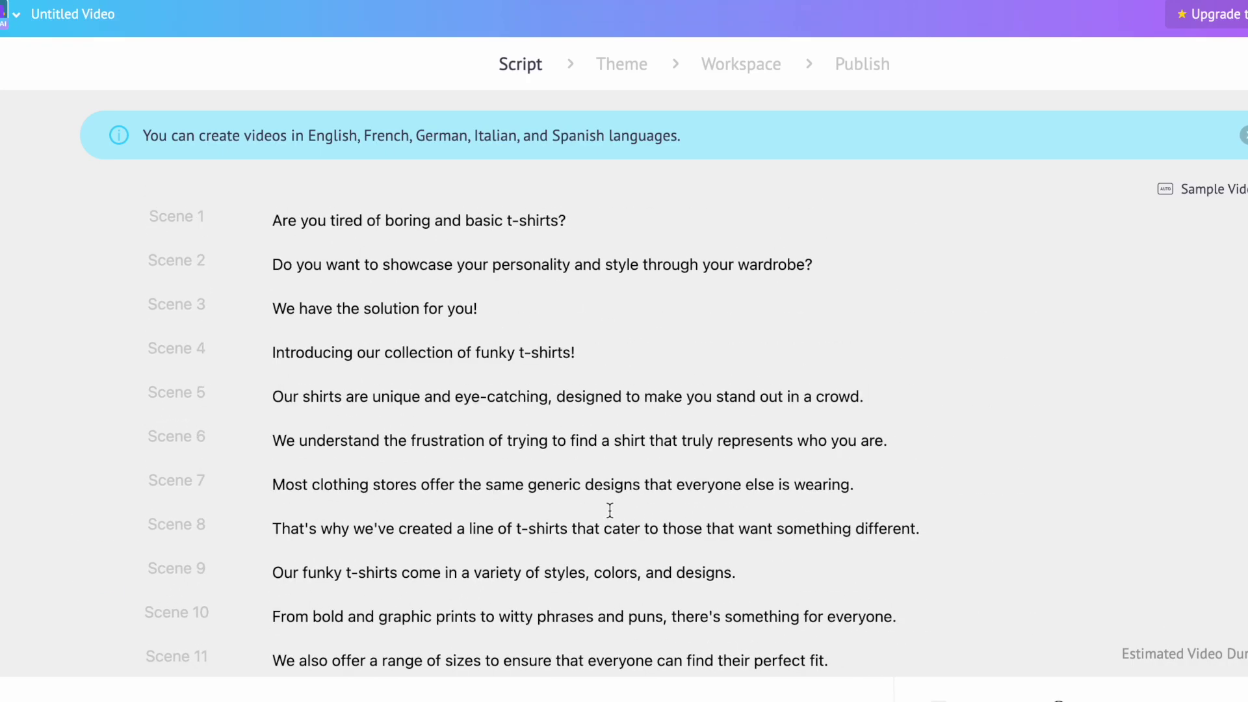
{"action": "scroll", "coordinate": [609, 509], "scroll_direction": "down", "scroll_amount": 2}
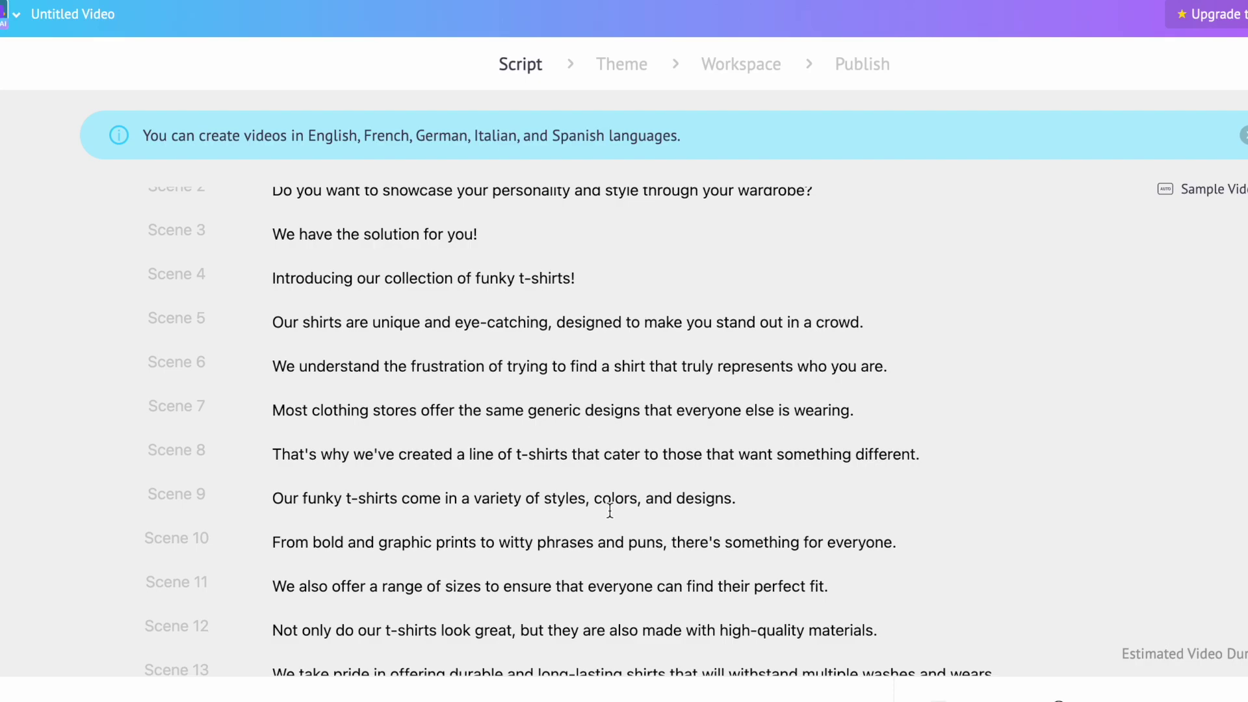
{"action": "scroll", "coordinate": [609, 510], "scroll_direction": "down", "scroll_amount": 4}
{"action": "scroll", "coordinate": [609, 509], "scroll_direction": "down", "scroll_amount": 5}
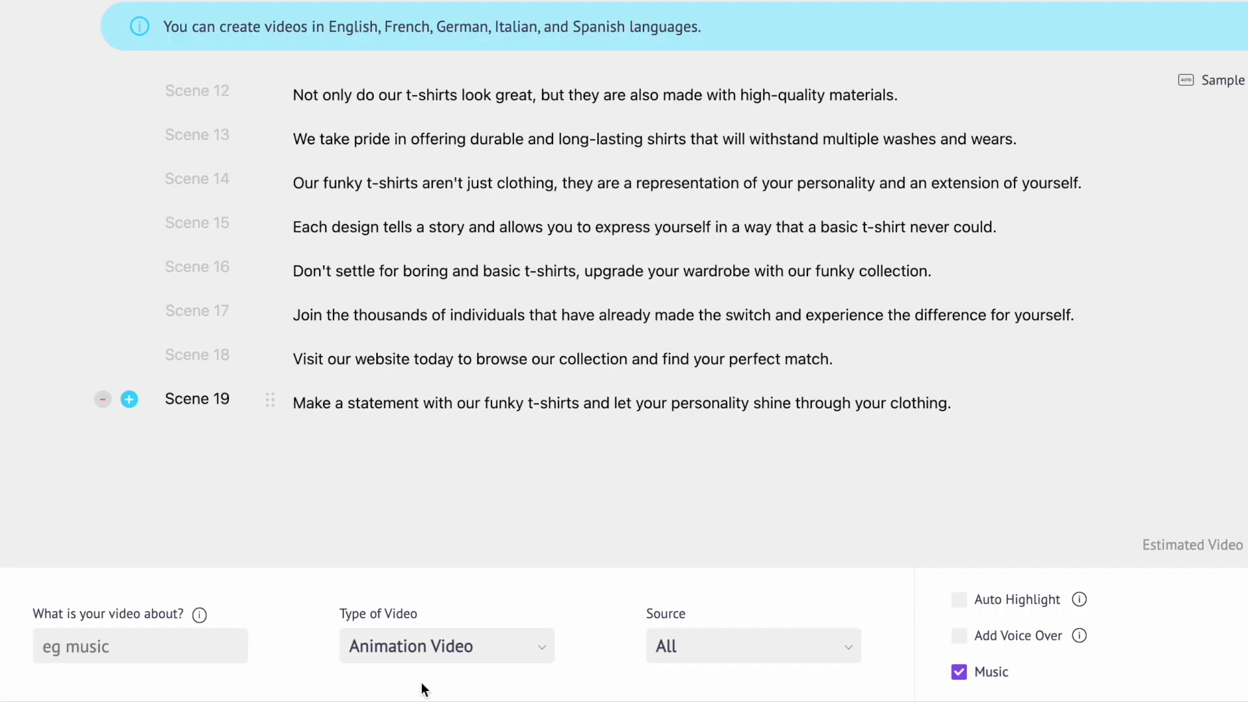
{"action": "left_click", "coordinate": [143, 646]}
{"action": "type", "text": "Ts"}
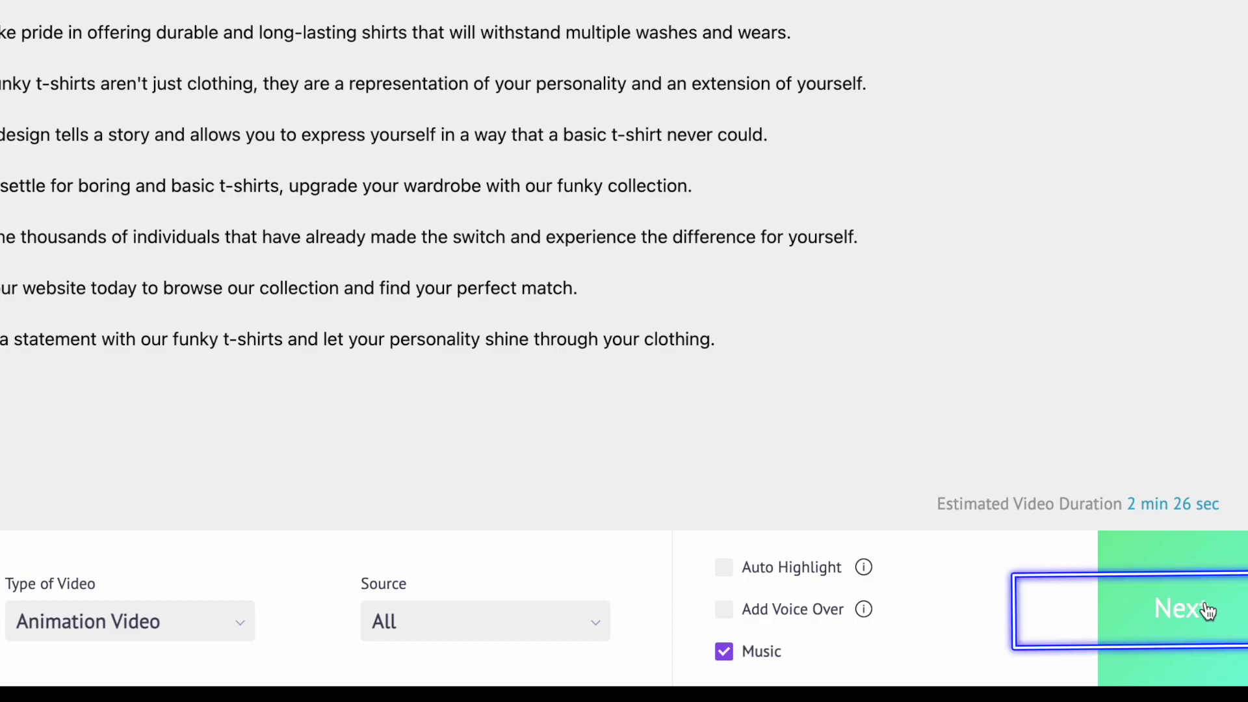
{"action": "scroll", "coordinate": [847, 243], "scroll_direction": "up", "scroll_amount": 1}
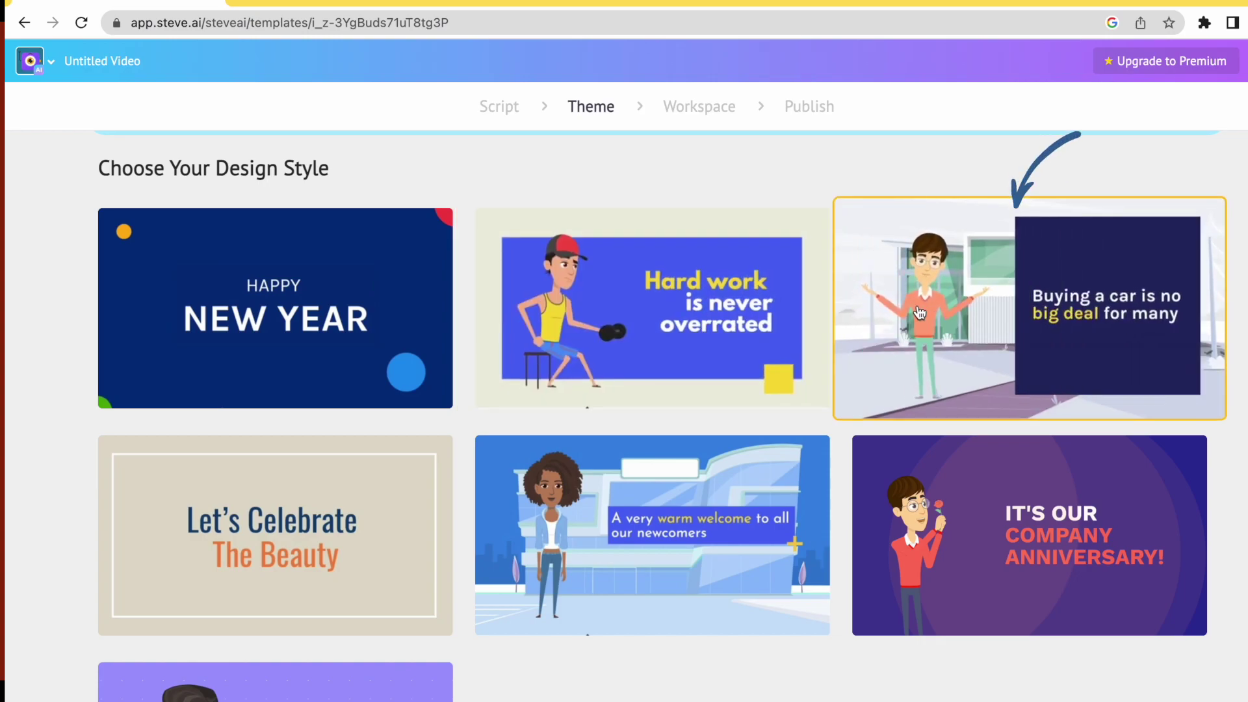
- Choose the third design style, a character with a text panel
{"action": "left_click", "coordinate": [918, 311]}
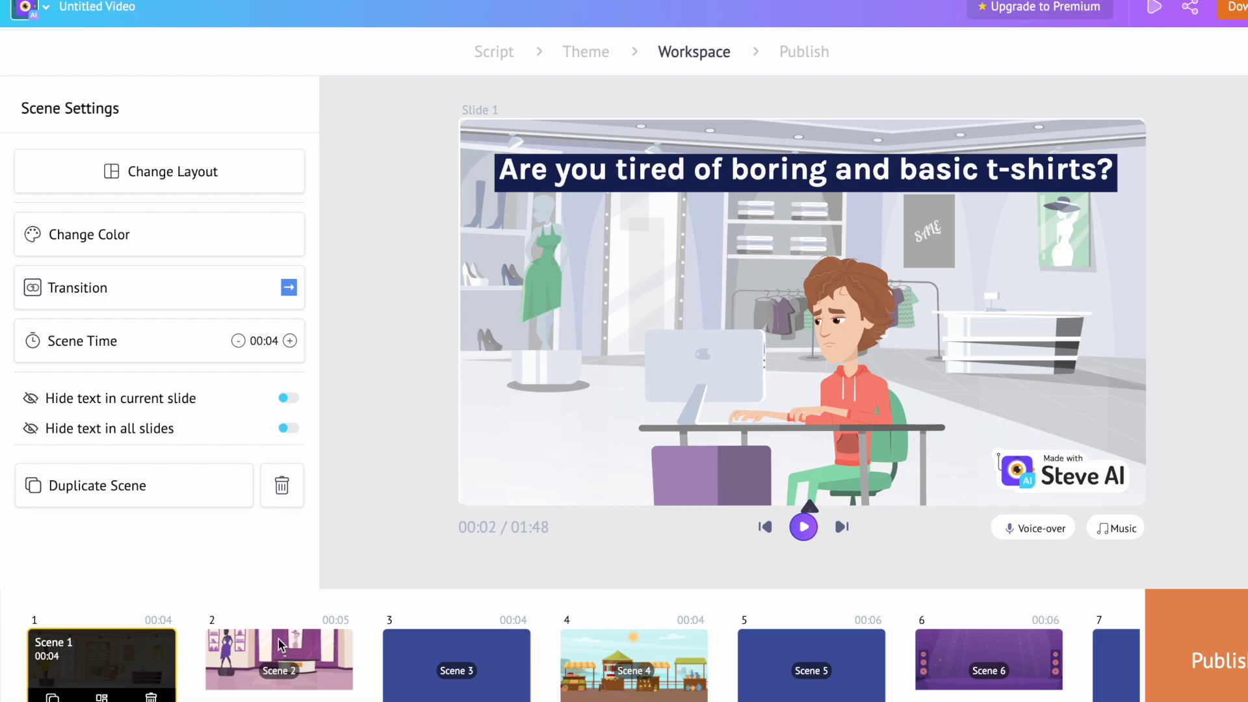
{"action": "scroll", "coordinate": [809, 677], "scroll_direction": "right", "scroll_amount": 3}
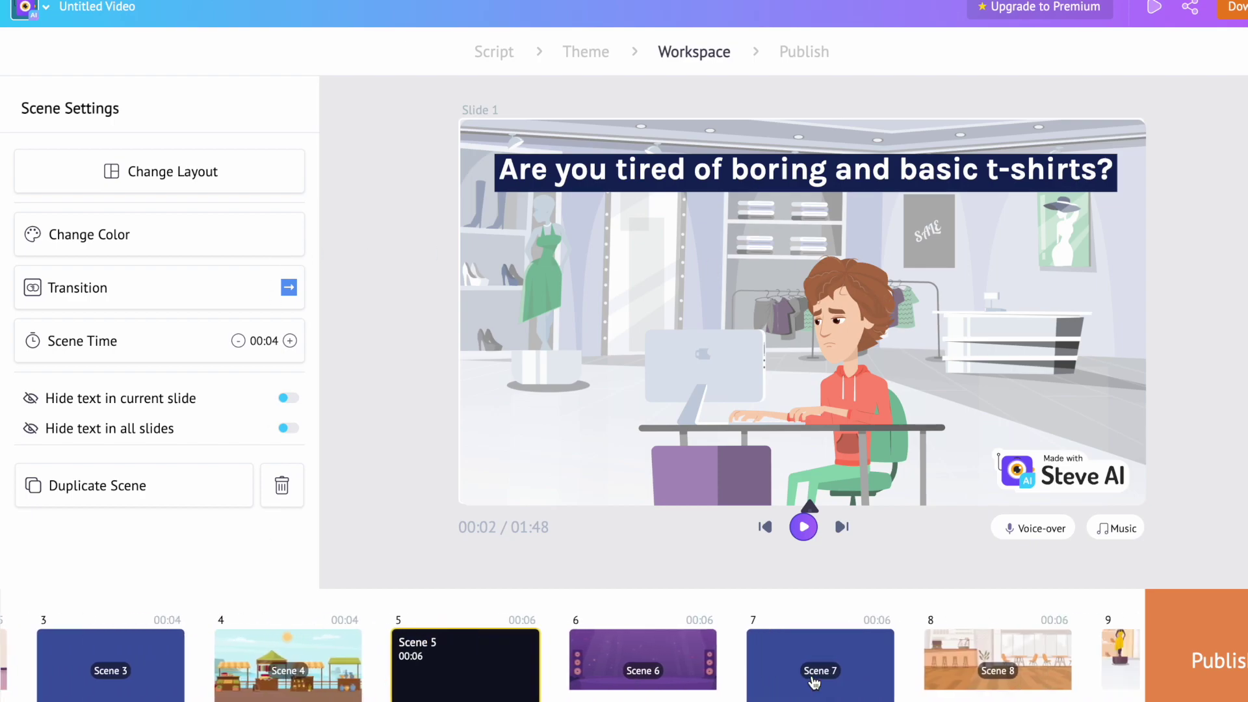
{"action": "scroll", "coordinate": [812, 683], "scroll_direction": "left", "scroll_amount": 3}
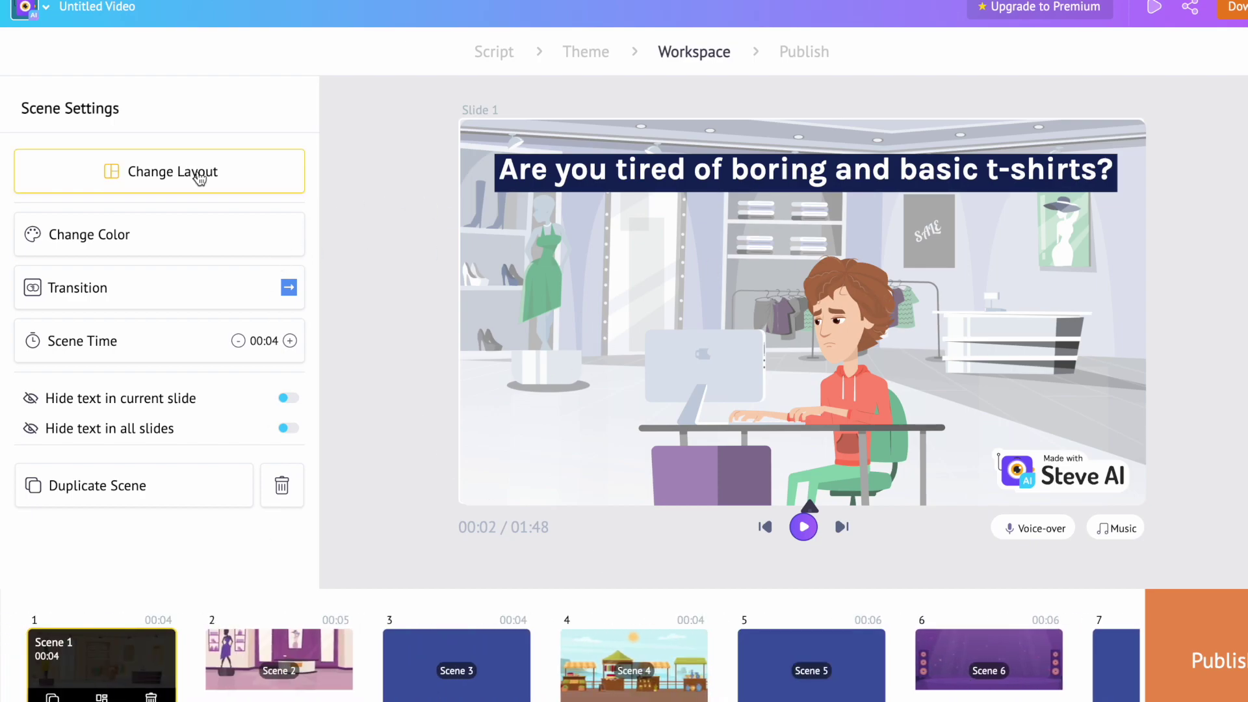
- Bring up the layout options for Scene 1's 'Are you tired of boring and basic t-shirts?' slide
{"action": "left_click", "coordinate": [176, 183]}
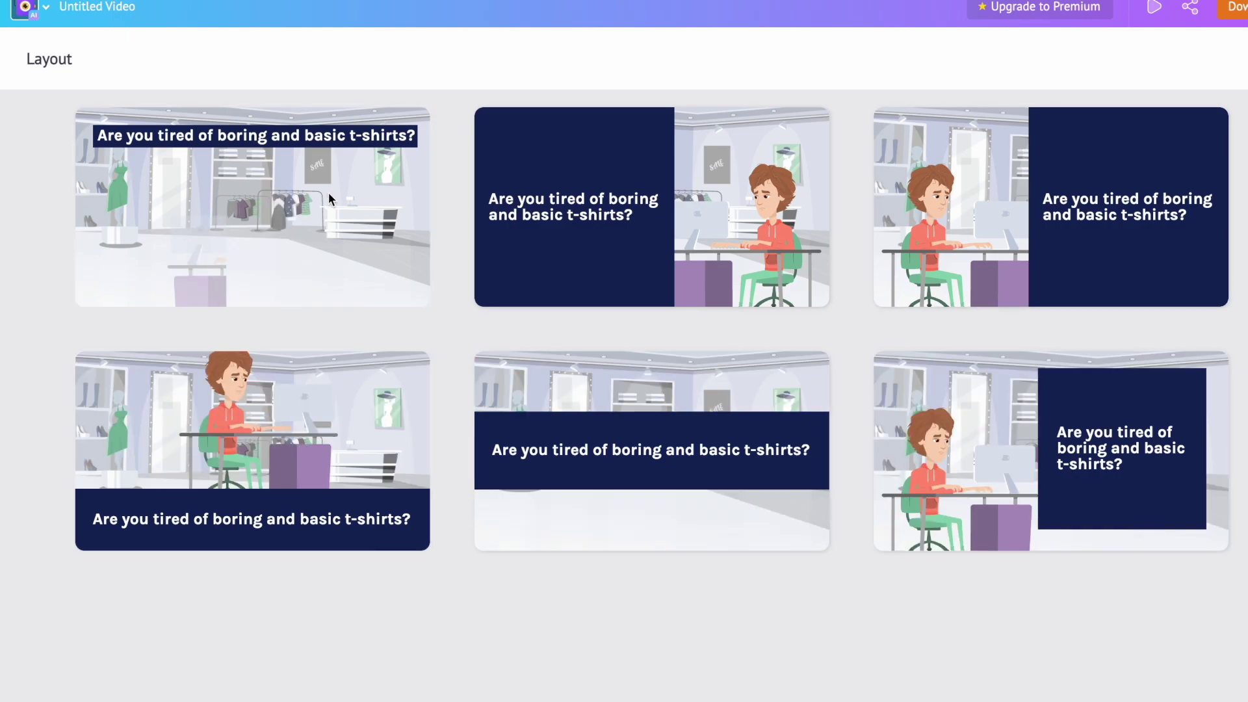
- Give Scene 1 the top-banner layout and the Enchanted colour theme
{"action": "left_click", "coordinate": [306, 192]}
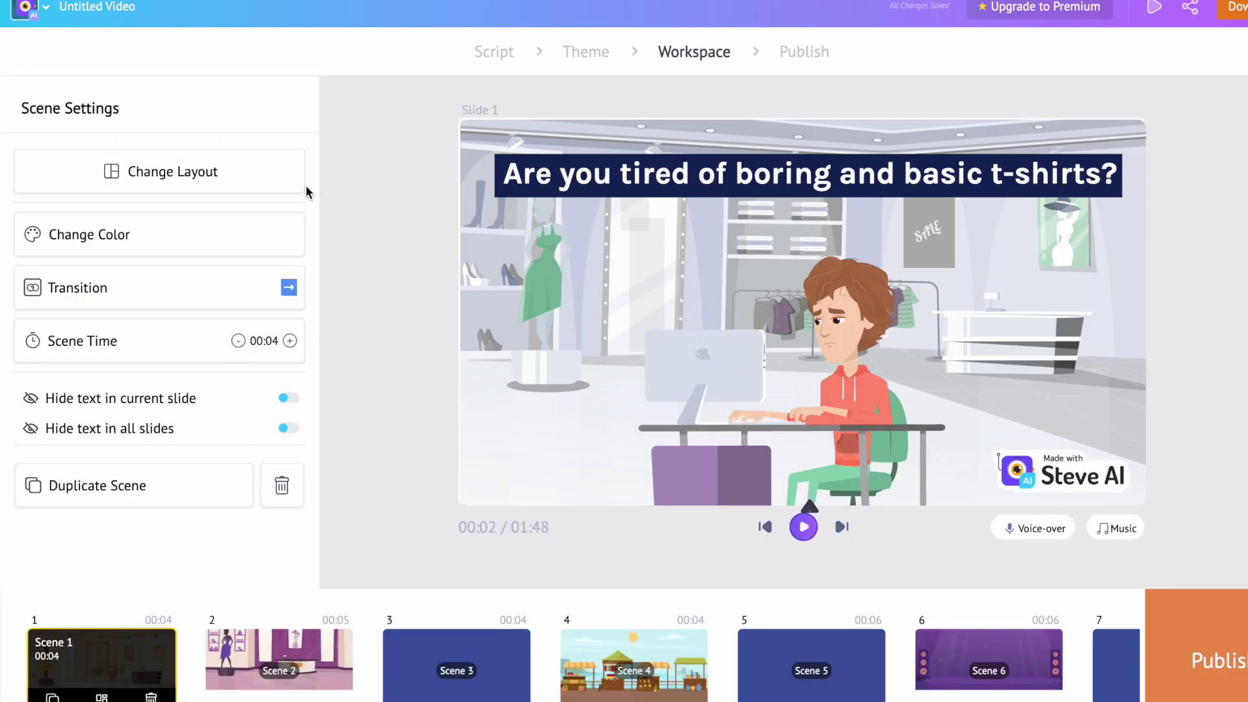
{"action": "left_click", "coordinate": [186, 235]}
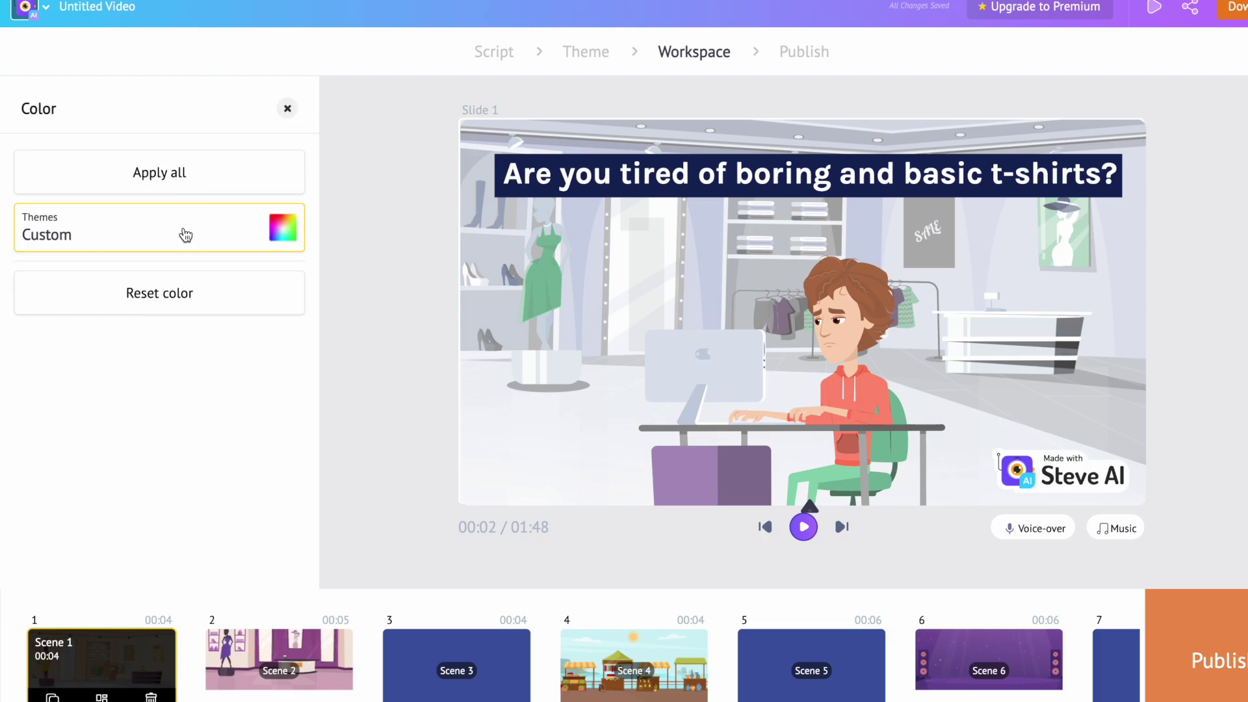
{"action": "scroll", "coordinate": [250, 348], "scroll_direction": "down", "scroll_amount": 1}
{"action": "left_click", "coordinate": [250, 358]}
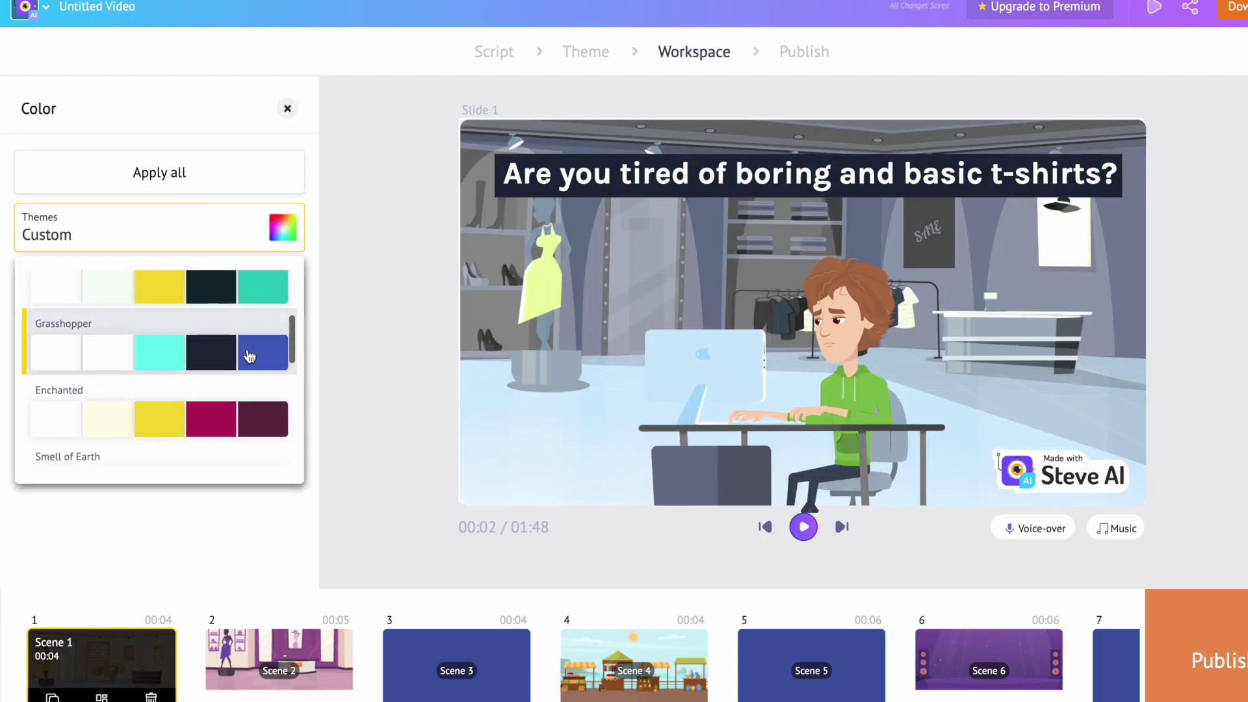
{"action": "left_click", "coordinate": [251, 418]}
{"action": "scroll", "coordinate": [252, 420], "scroll_direction": "down", "scroll_amount": 1}
{"action": "left_click", "coordinate": [252, 422]}
{"action": "scroll", "coordinate": [253, 424], "scroll_direction": "up", "scroll_amount": 1}
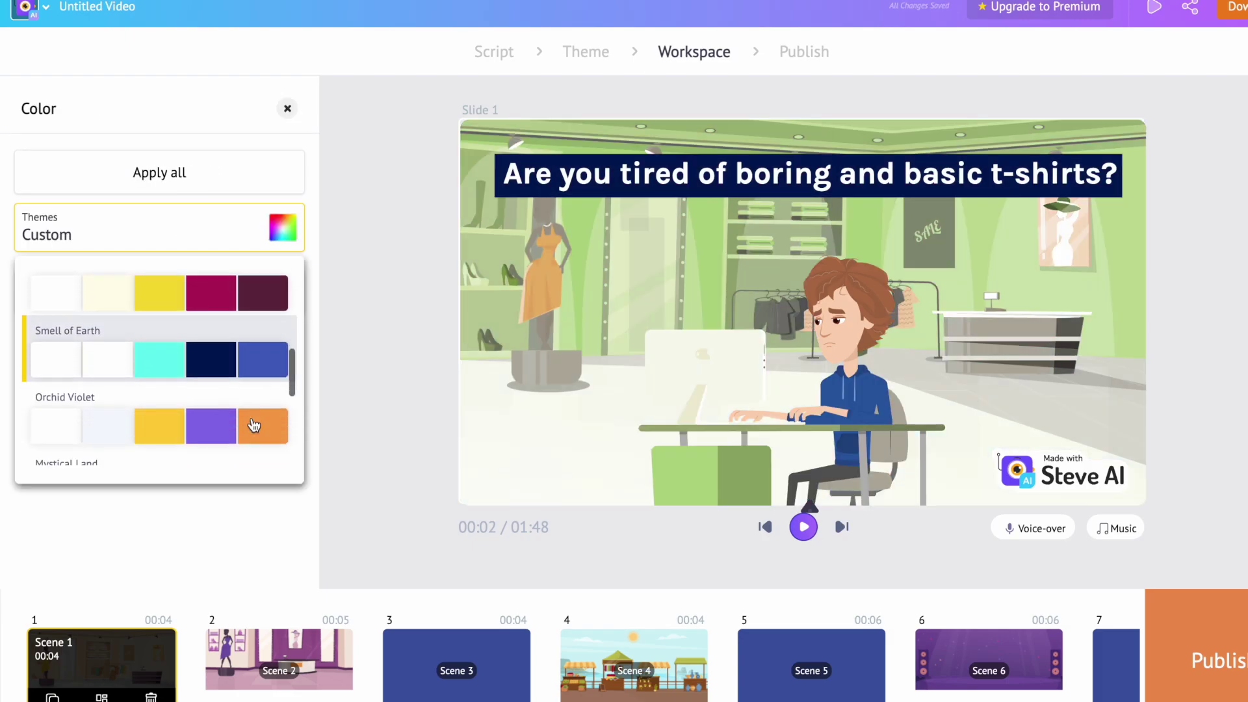
{"action": "left_click", "coordinate": [249, 295]}
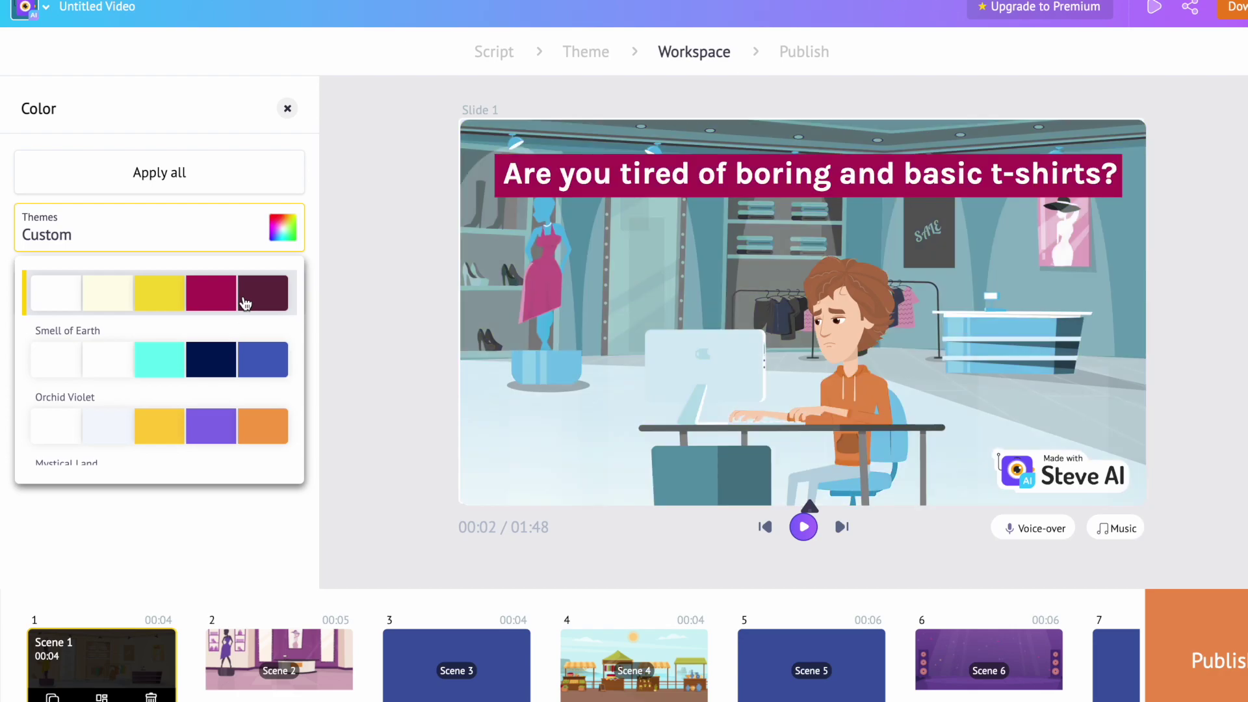
{"action": "left_click", "coordinate": [286, 108]}
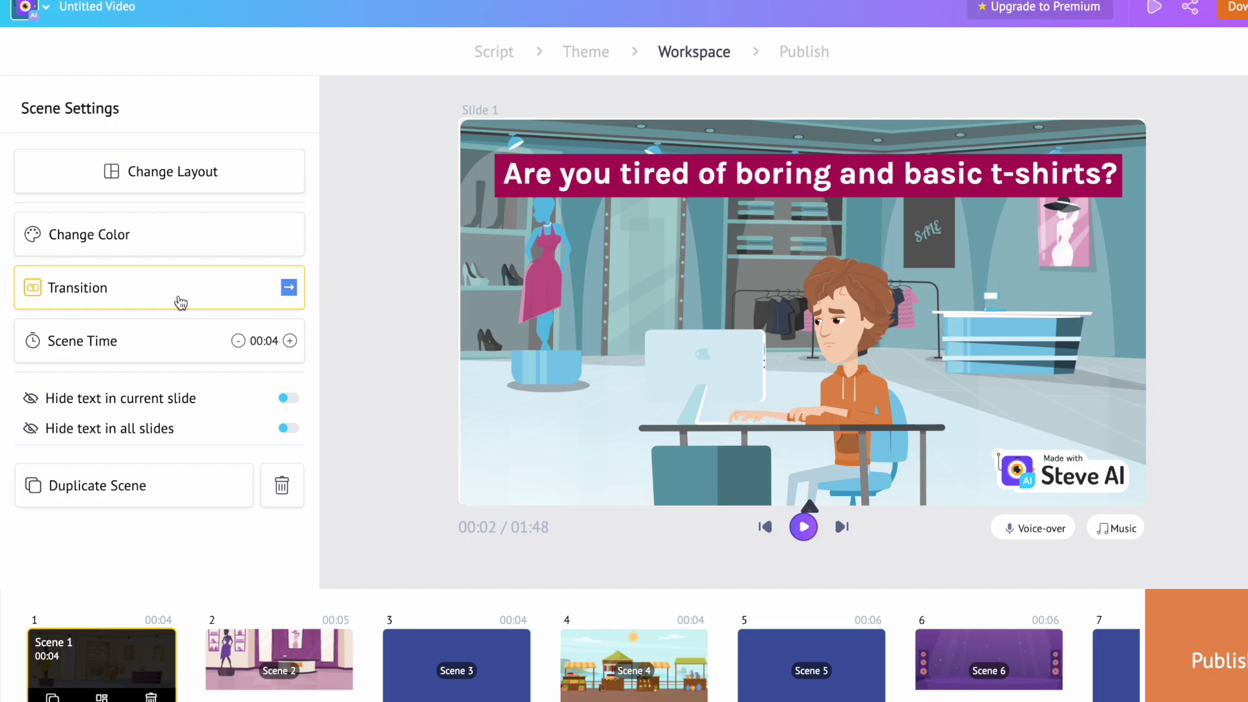
- Apply the Right slide transition to all scenes
{"action": "left_click", "coordinate": [180, 302]}
{"action": "scroll", "coordinate": [186, 451], "scroll_direction": "down", "scroll_amount": 1}
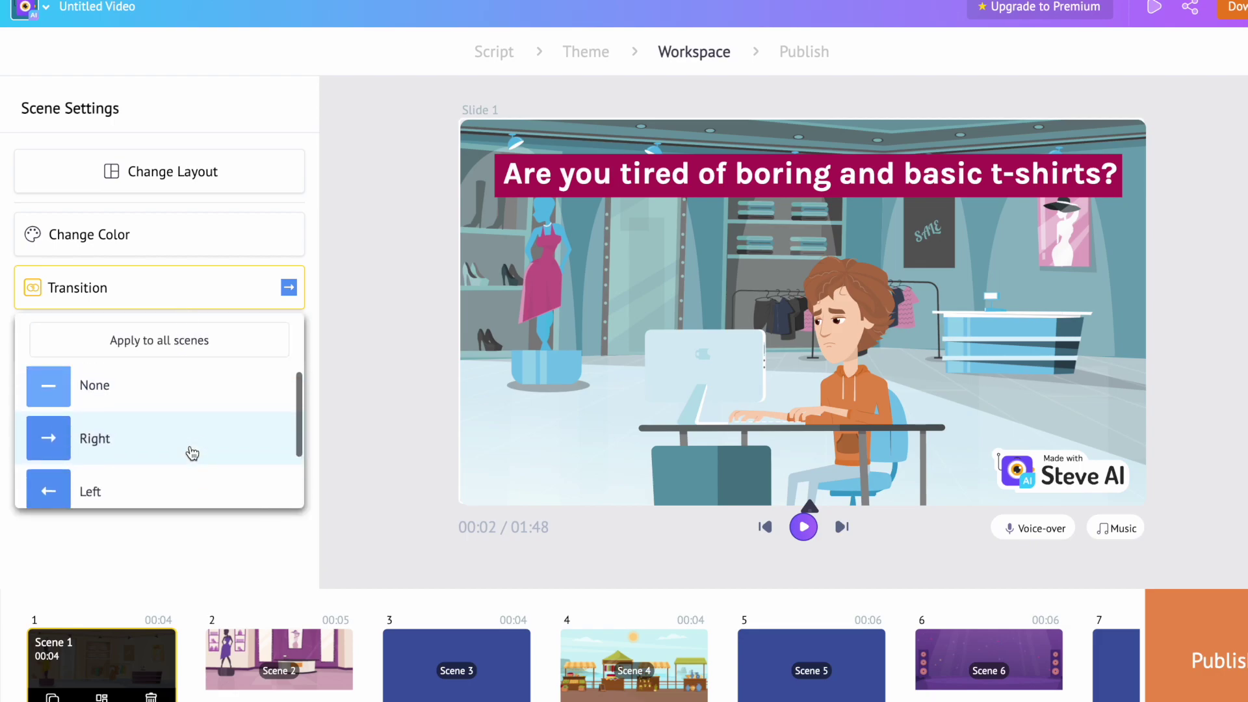
{"action": "scroll", "coordinate": [192, 453], "scroll_direction": "down", "scroll_amount": 1}
{"action": "scroll", "coordinate": [142, 443], "scroll_direction": "down", "scroll_amount": 1}
{"action": "scroll", "coordinate": [140, 443], "scroll_direction": "down", "scroll_amount": 1}
{"action": "scroll", "coordinate": [138, 460], "scroll_direction": "down", "scroll_amount": 1}
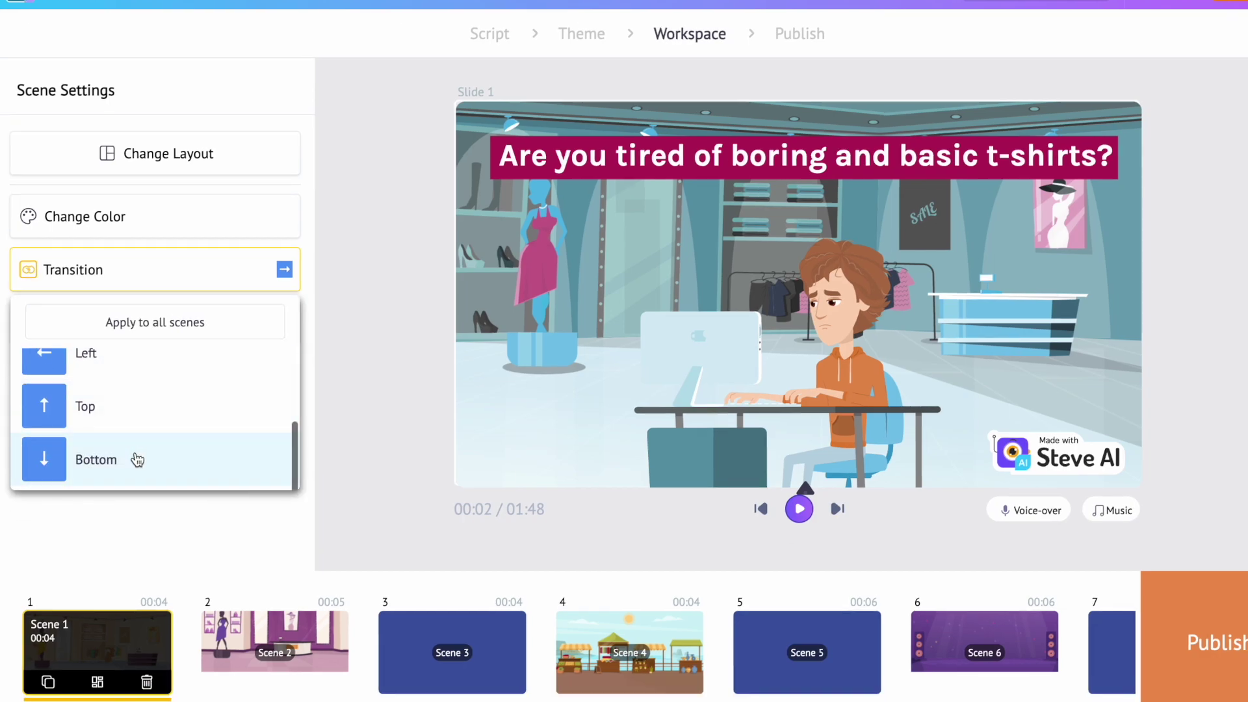
{"action": "scroll", "coordinate": [137, 460], "scroll_direction": "up", "scroll_amount": 4}
{"action": "scroll", "coordinate": [138, 460], "scroll_direction": "down", "scroll_amount": 4}
{"action": "scroll", "coordinate": [138, 460], "scroll_direction": "up", "scroll_amount": 2}
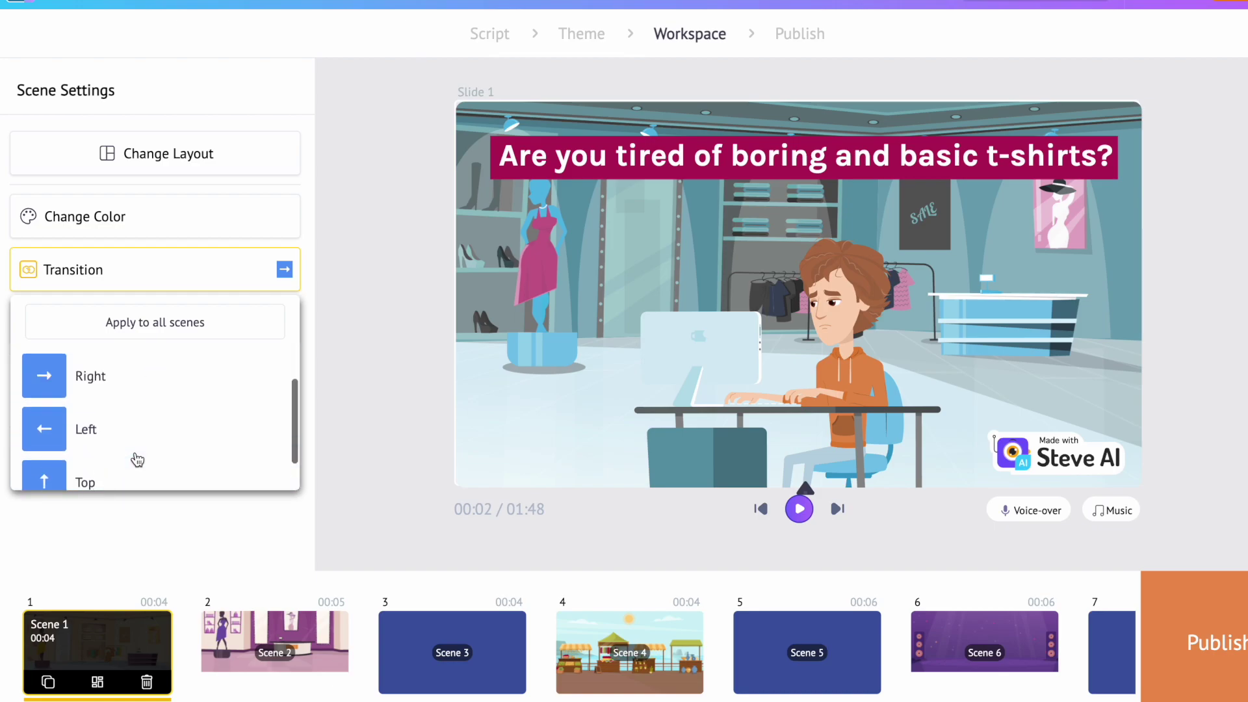
{"action": "scroll", "coordinate": [122, 454], "scroll_direction": "up", "scroll_amount": 1}
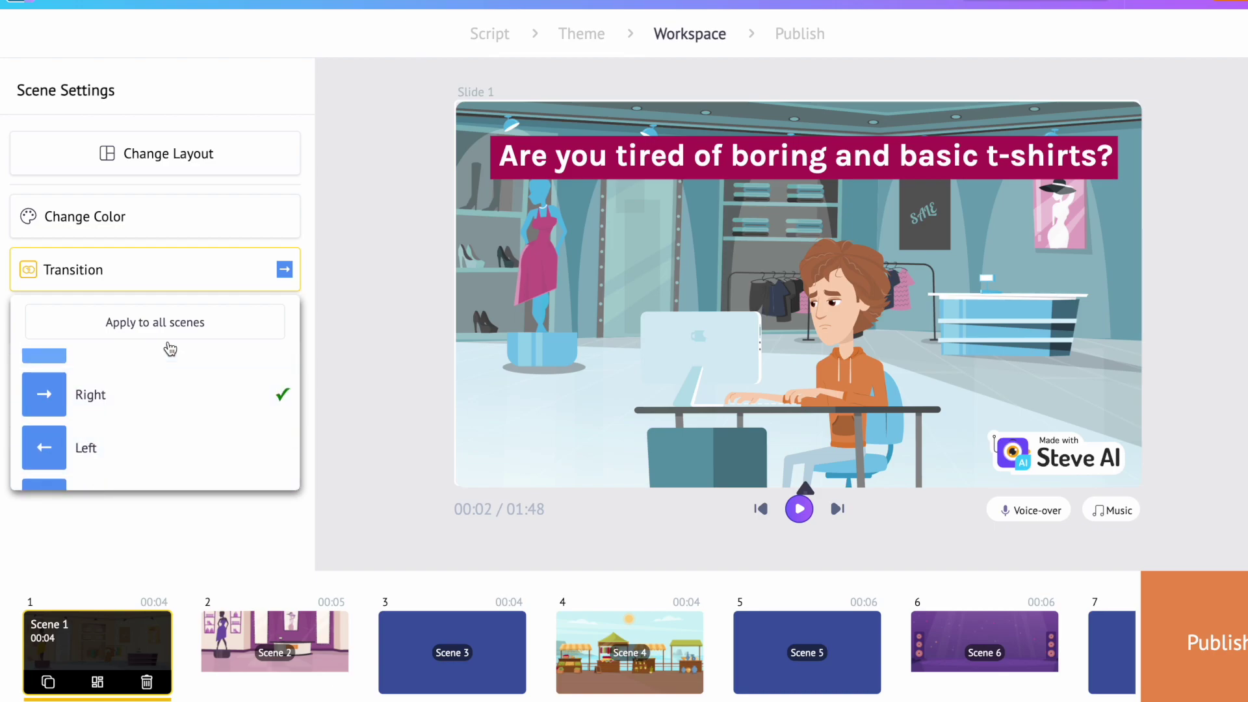
{"action": "left_click", "coordinate": [175, 332]}
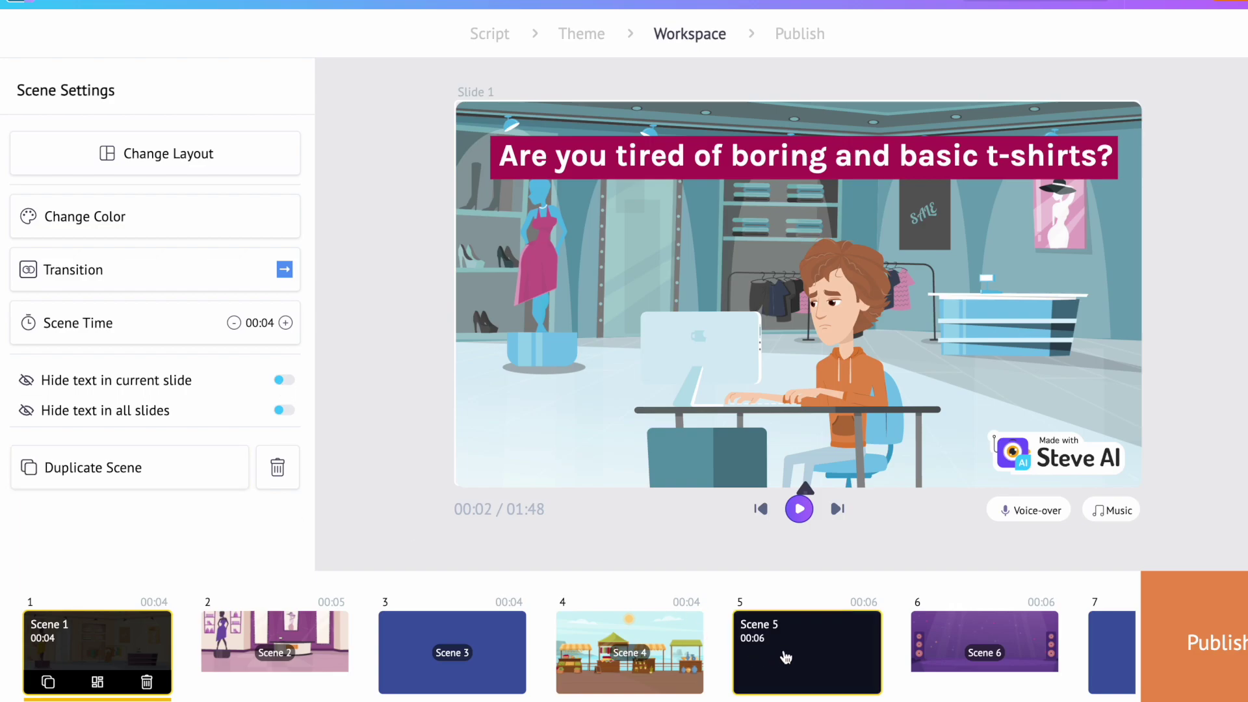
{"action": "scroll", "coordinate": [785, 657], "scroll_direction": "right", "scroll_amount": 3}
{"action": "scroll", "coordinate": [785, 657], "scroll_direction": "left", "scroll_amount": 3}
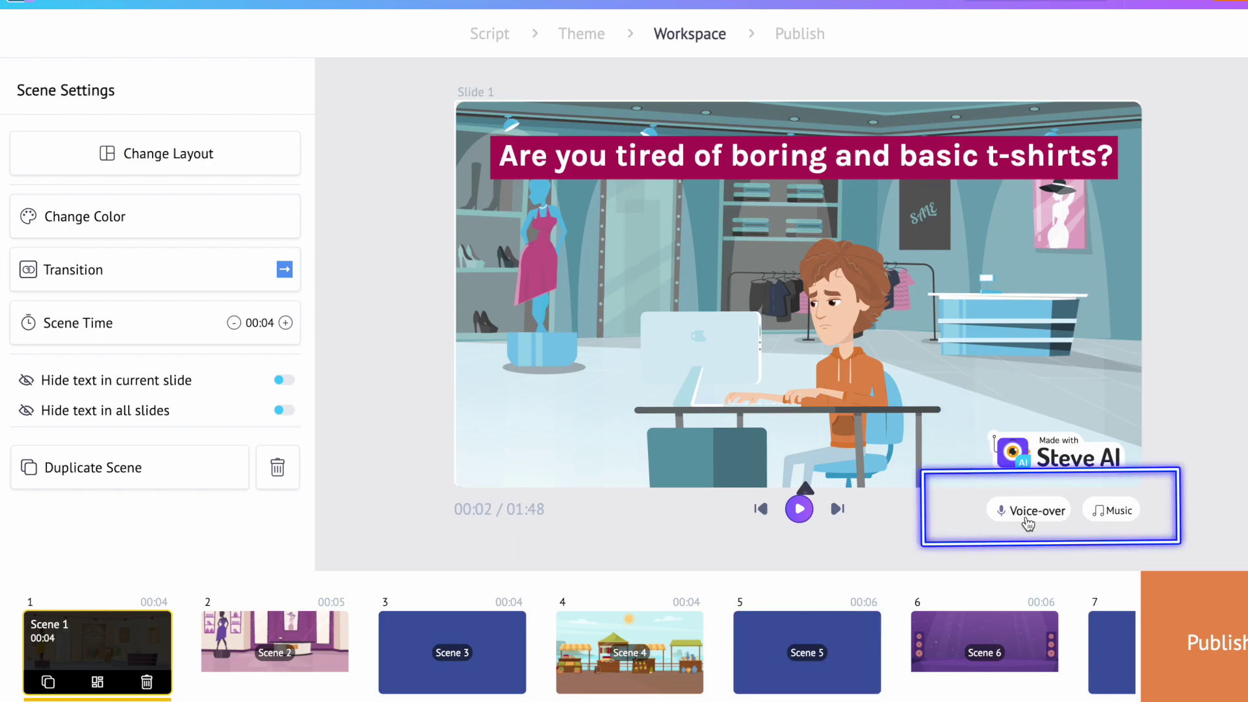
- Generate a US English female voice-over using the Joanna voice
{"action": "left_click", "coordinate": [1028, 520]}
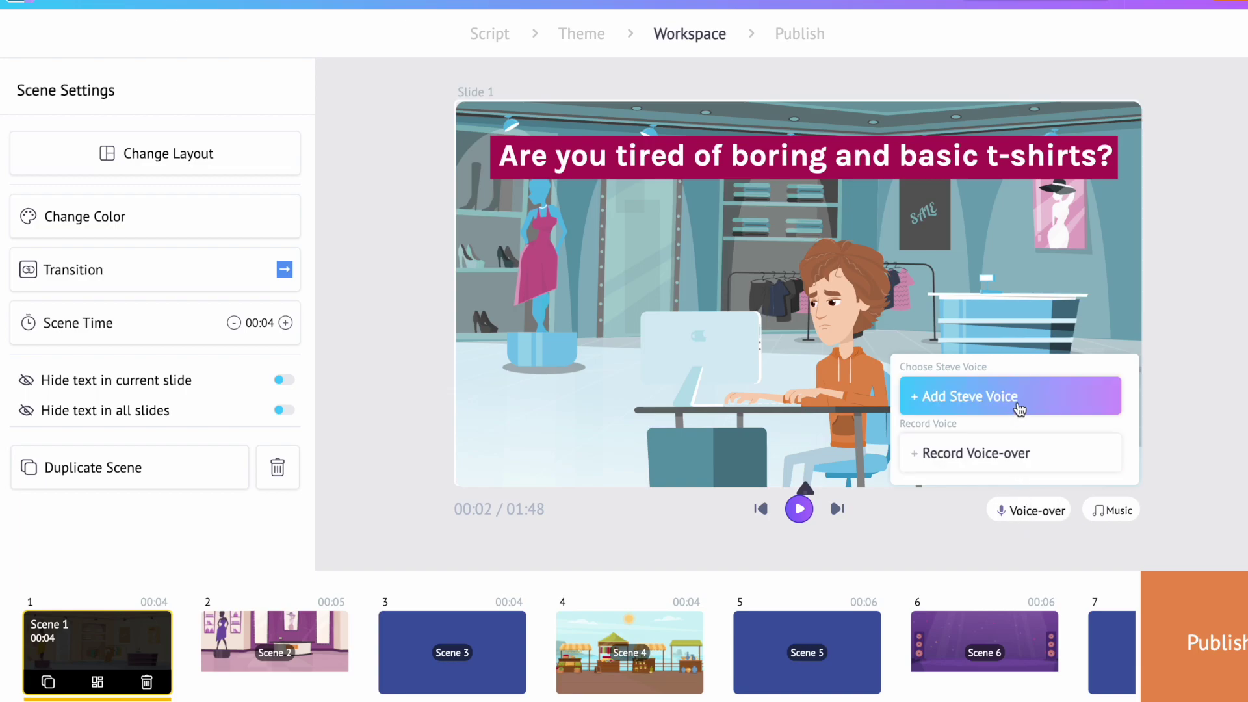
{"action": "left_click", "coordinate": [1019, 408]}
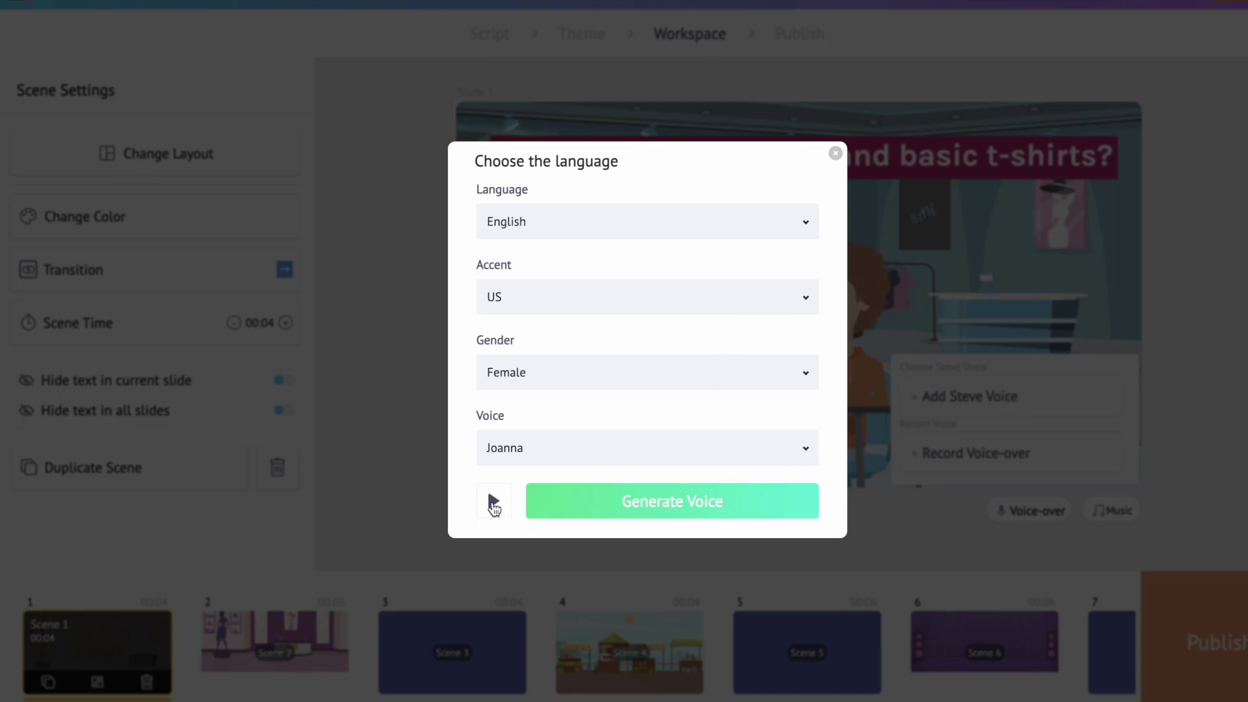
{"action": "left_click", "coordinate": [494, 501]}
{"action": "left_click", "coordinate": [671, 516]}
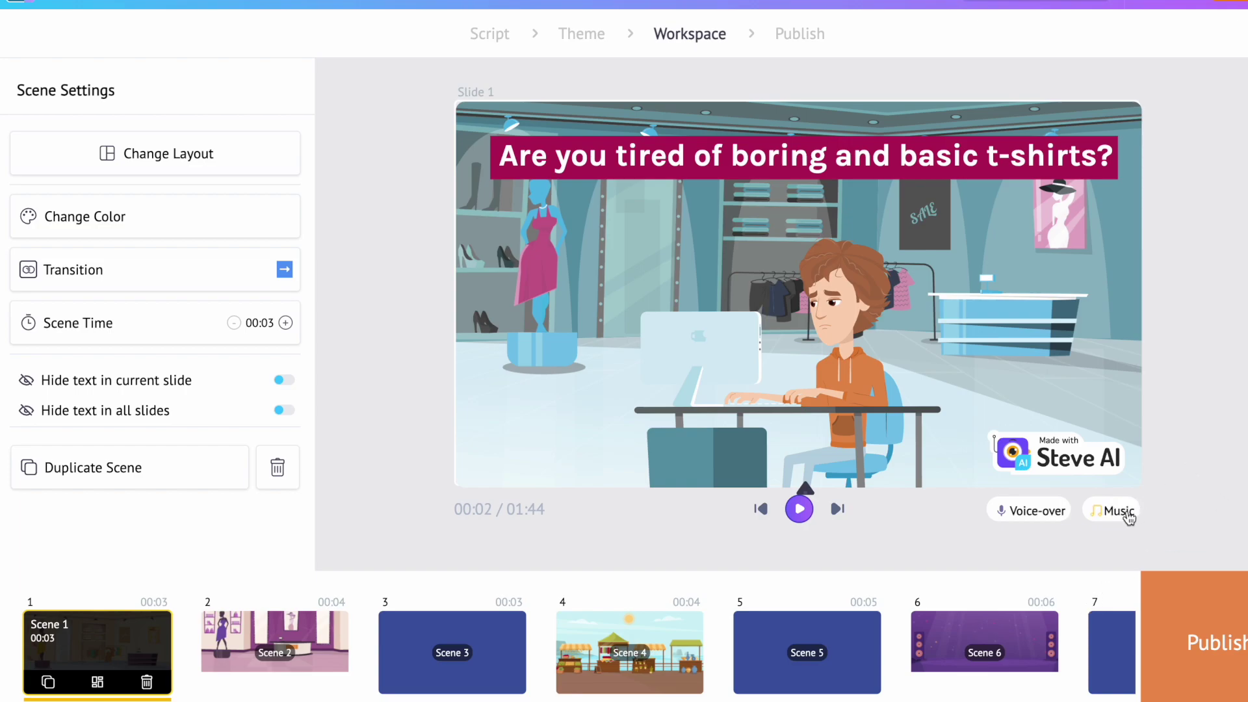
- Browse the music library and leave the background track unchanged
{"action": "left_click", "coordinate": [1116, 511]}
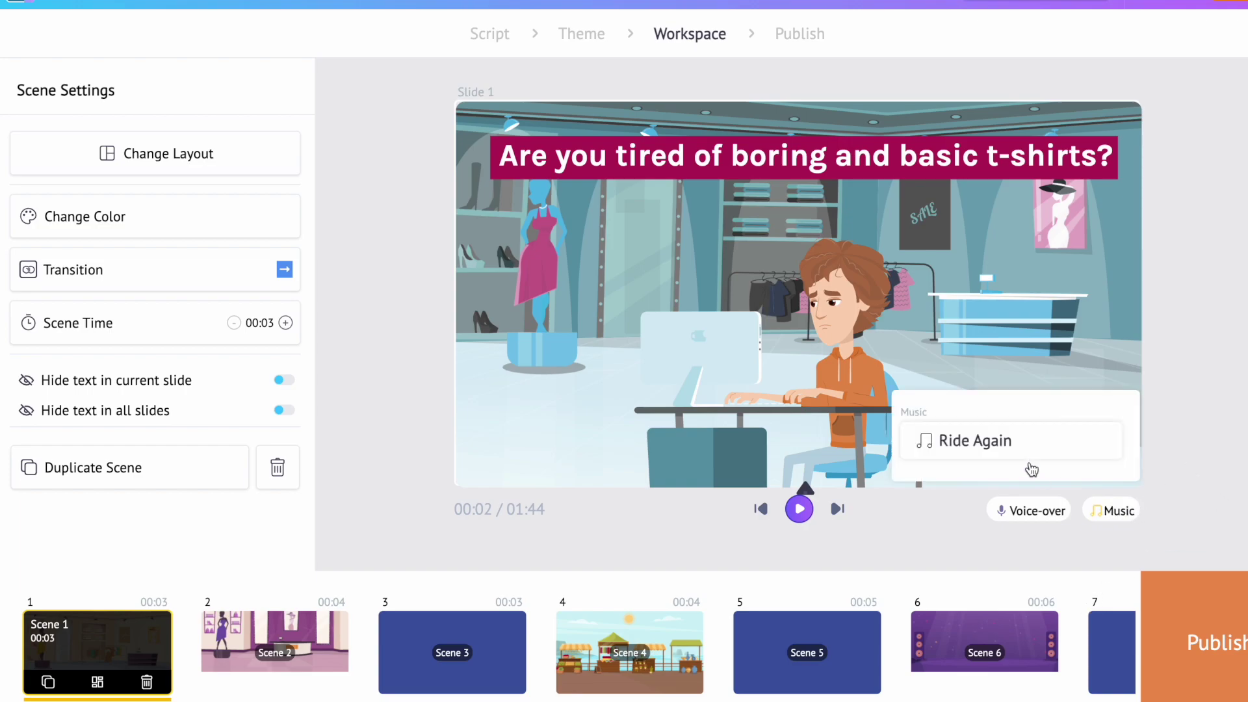
{"action": "left_click", "coordinate": [1012, 451]}
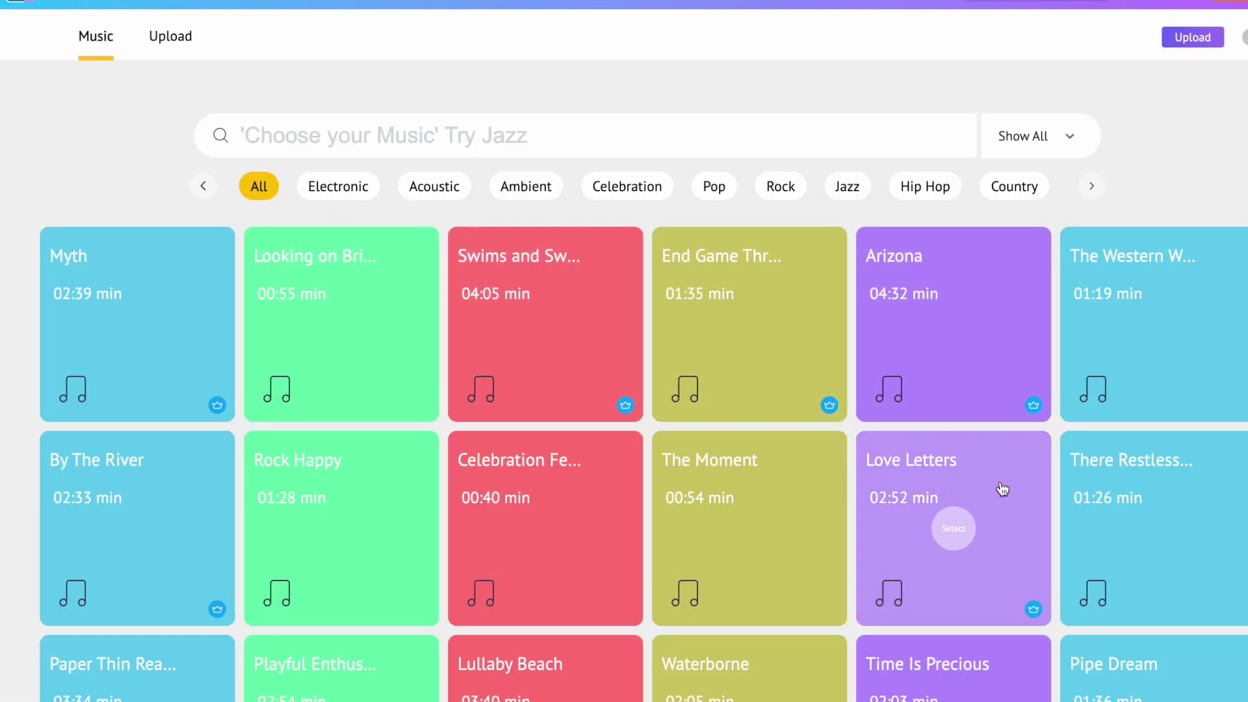
{"action": "scroll", "coordinate": [998, 485], "scroll_direction": "down", "scroll_amount": 1}
{"action": "scroll", "coordinate": [1000, 488], "scroll_direction": "down", "scroll_amount": 2}
{"action": "scroll", "coordinate": [1002, 489], "scroll_direction": "down", "scroll_amount": 4}
{"action": "scroll", "coordinate": [1002, 489], "scroll_direction": "down", "scroll_amount": 3}
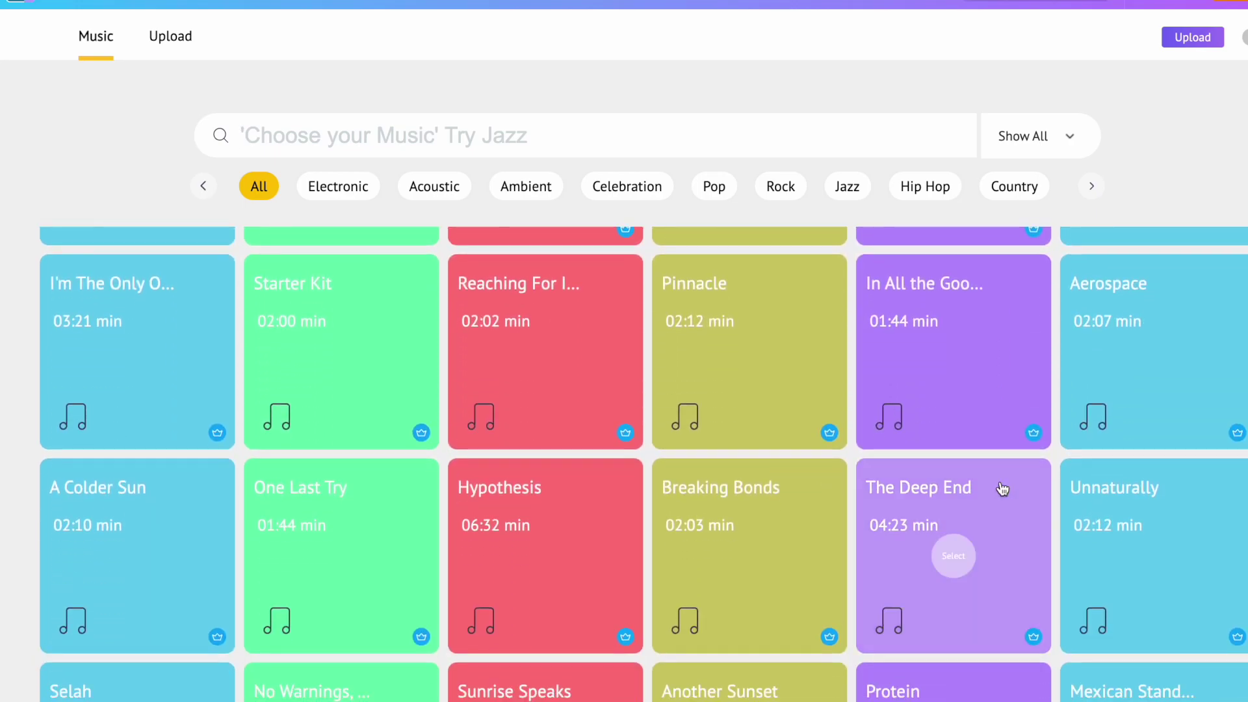
{"action": "scroll", "coordinate": [1002, 488], "scroll_direction": "up", "scroll_amount": 9}
{"action": "scroll", "coordinate": [1001, 488], "scroll_direction": "up", "scroll_amount": 1}
{"action": "left_click", "coordinate": [341, 323]}
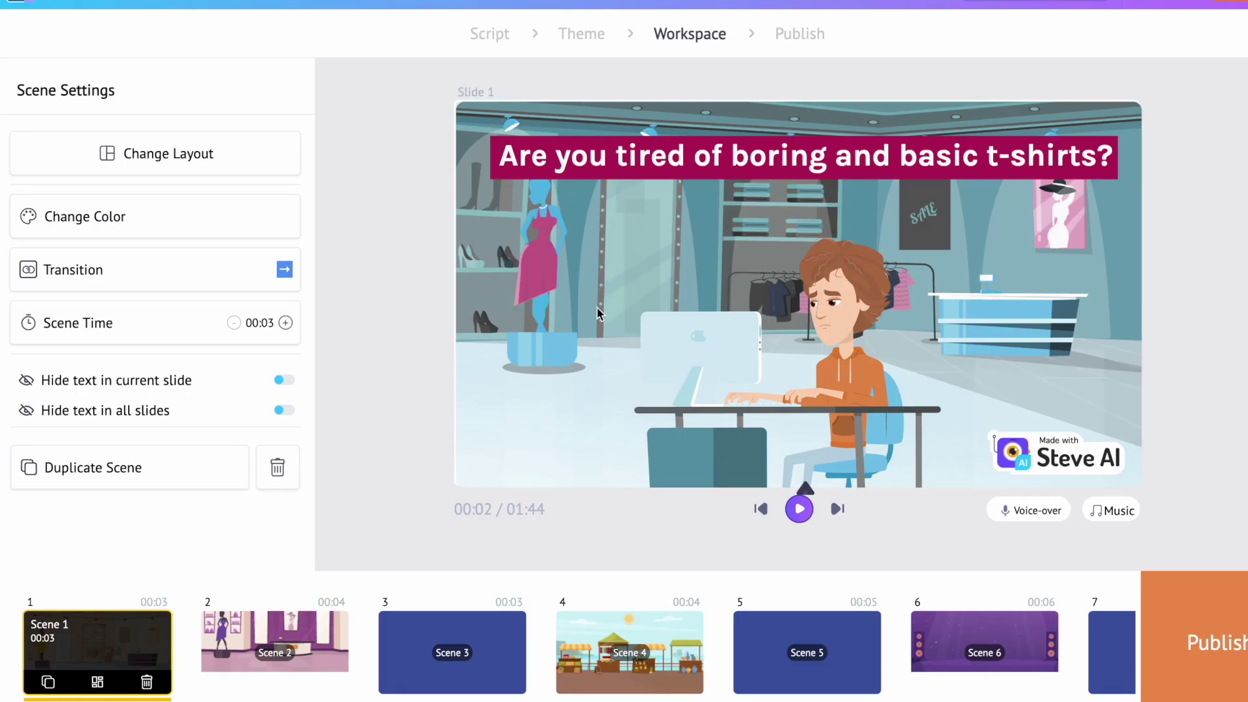
- Switch Scene 1's character from desk typing to the standing thumbs-down pose
{"action": "left_click", "coordinate": [845, 316]}
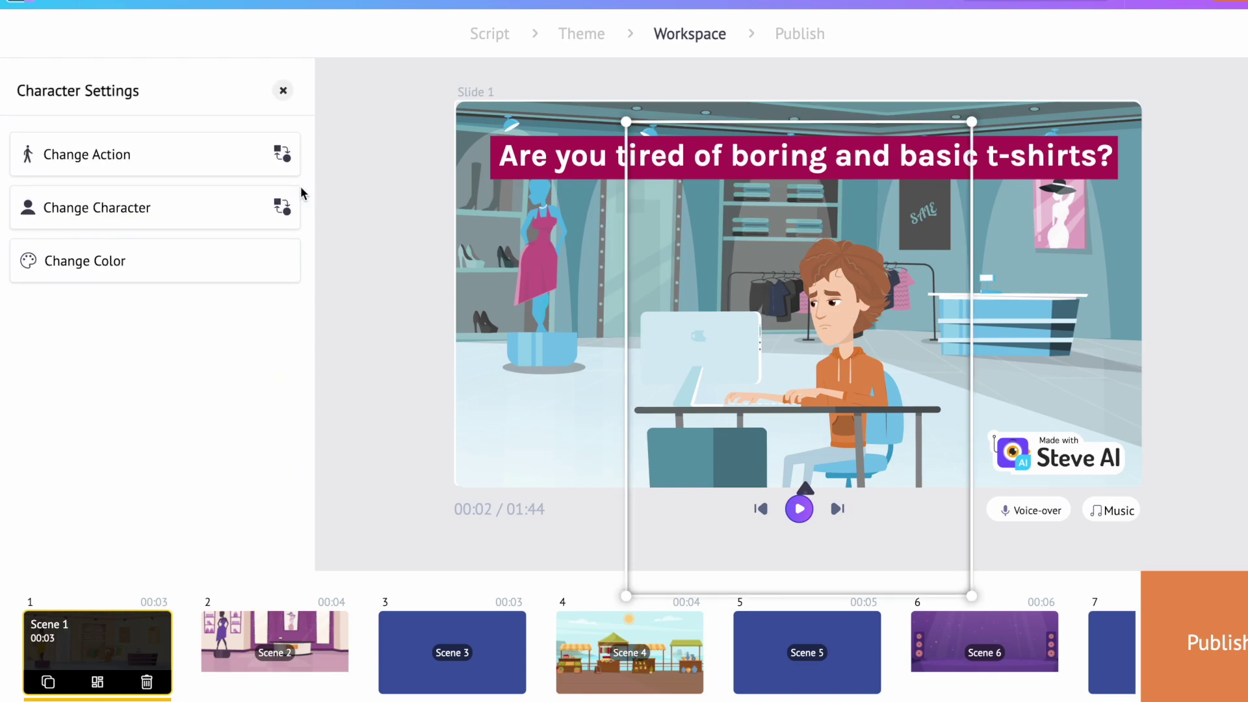
{"action": "left_click", "coordinate": [242, 161]}
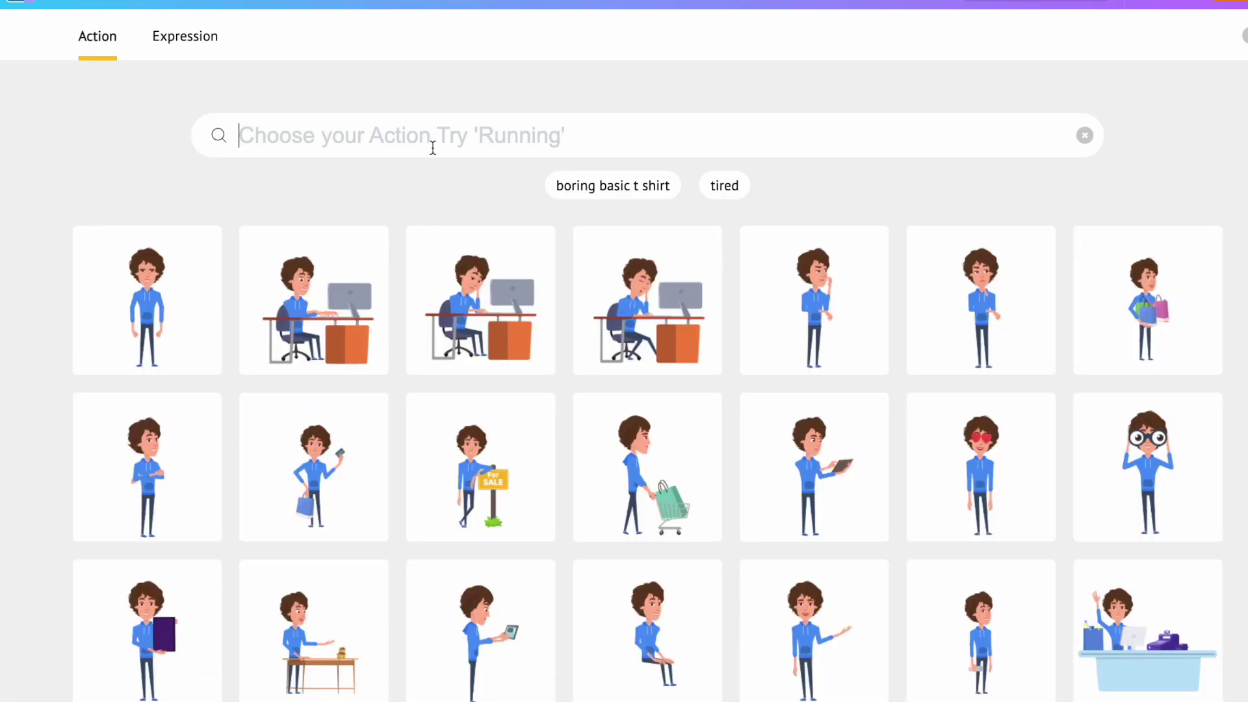
{"action": "scroll", "coordinate": [654, 418], "scroll_direction": "down", "scroll_amount": 3}
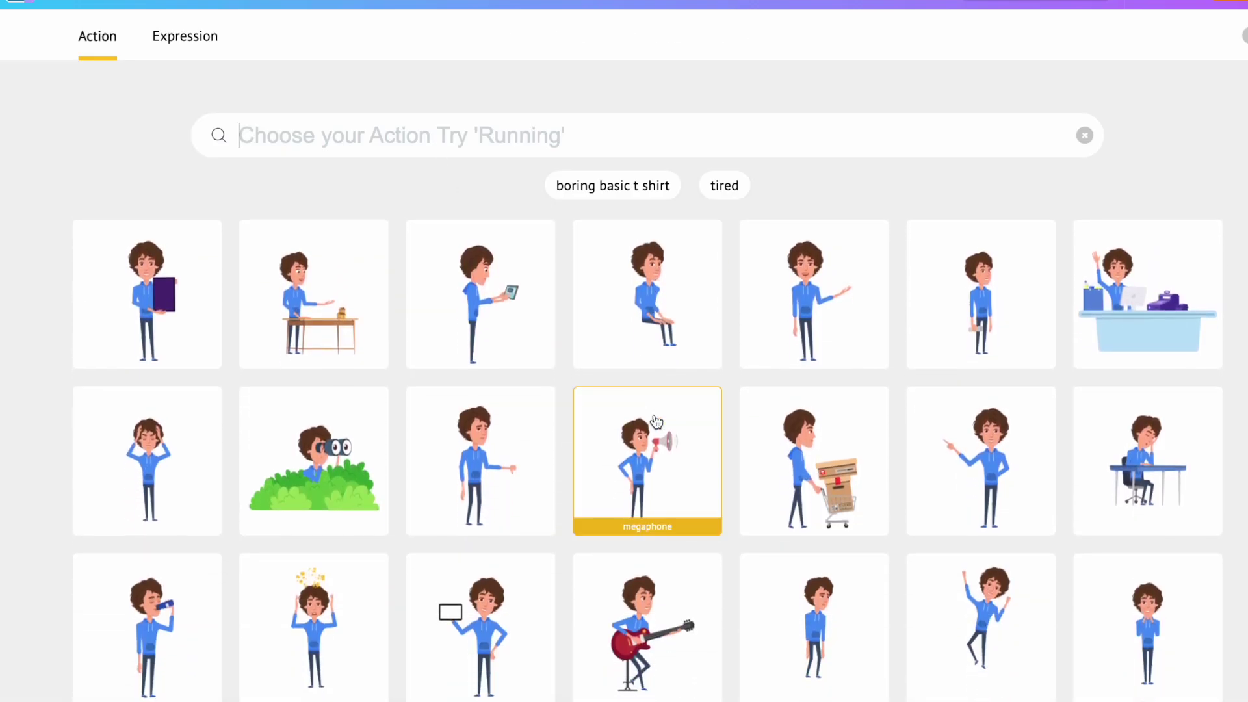
{"action": "scroll", "coordinate": [656, 422], "scroll_direction": "down", "scroll_amount": 3}
{"action": "scroll", "coordinate": [655, 421], "scroll_direction": "down", "scroll_amount": 1}
{"action": "scroll", "coordinate": [656, 422], "scroll_direction": "up", "scroll_amount": 3}
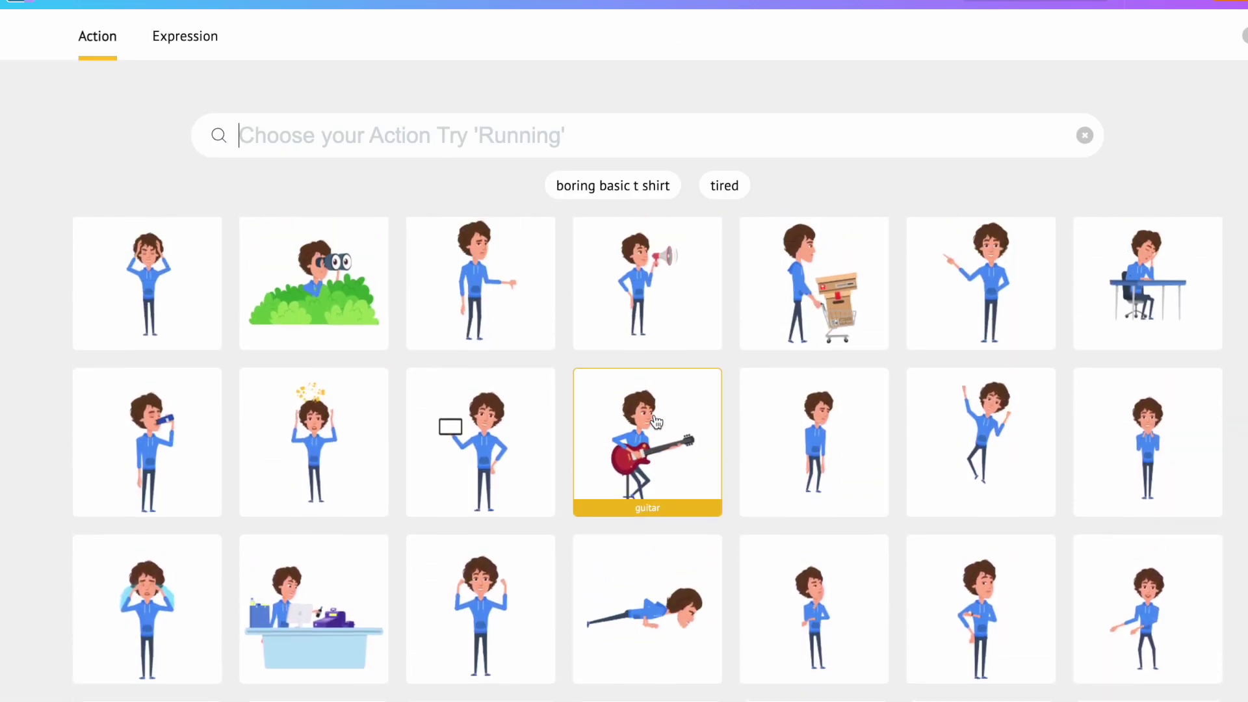
{"action": "left_click", "coordinate": [474, 275]}
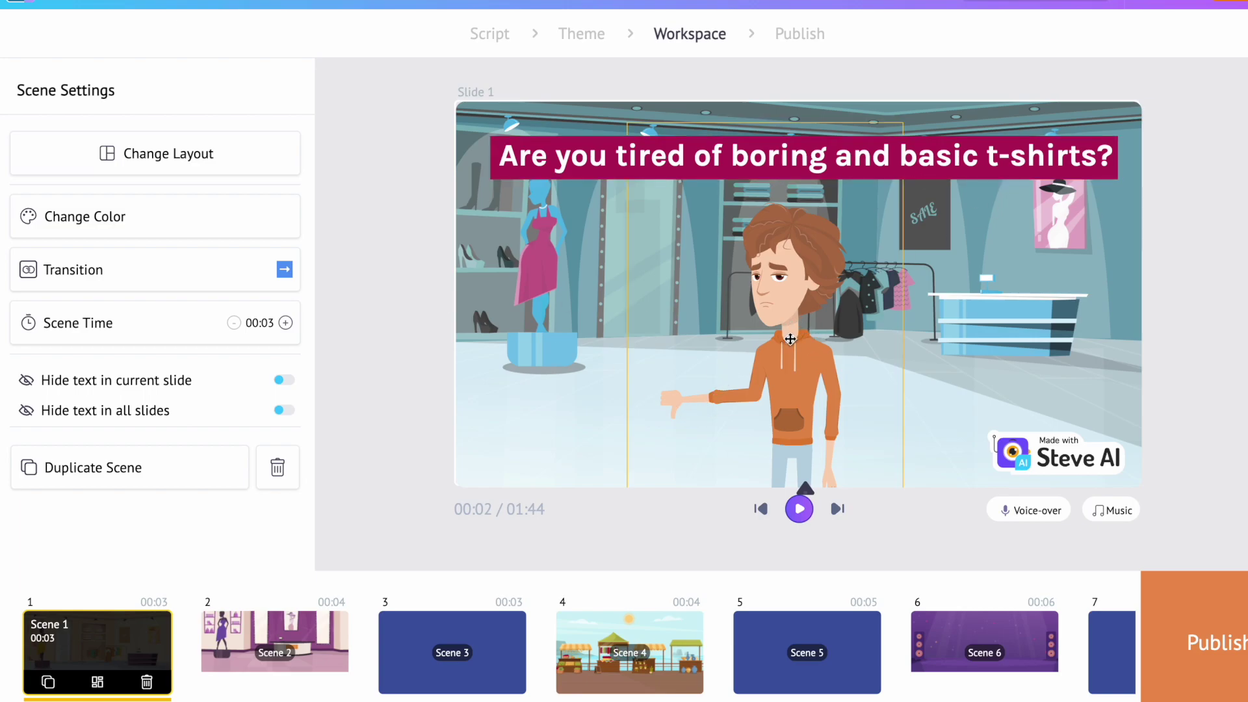
- Swap the Scene 1 character for the bearded man and bring up his clothing colour options
{"action": "left_click", "coordinate": [790, 340]}
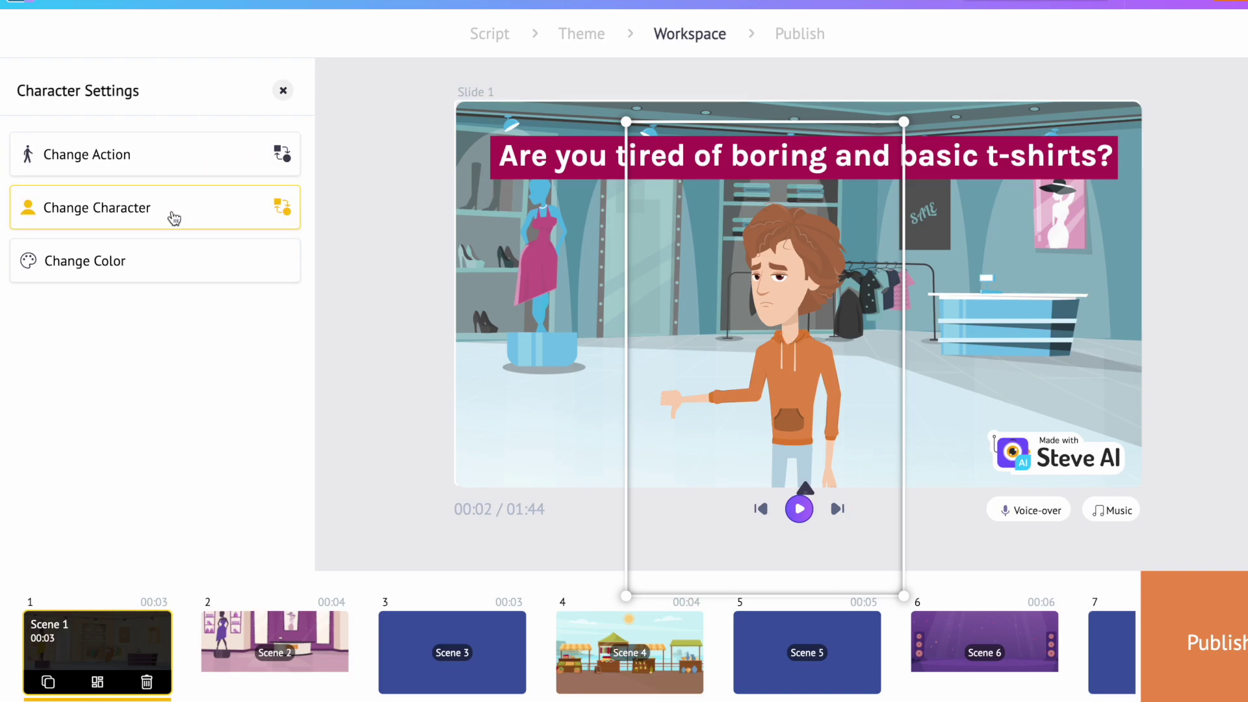
{"action": "left_click", "coordinate": [174, 217]}
{"action": "scroll", "coordinate": [1021, 438], "scroll_direction": "down", "scroll_amount": 5}
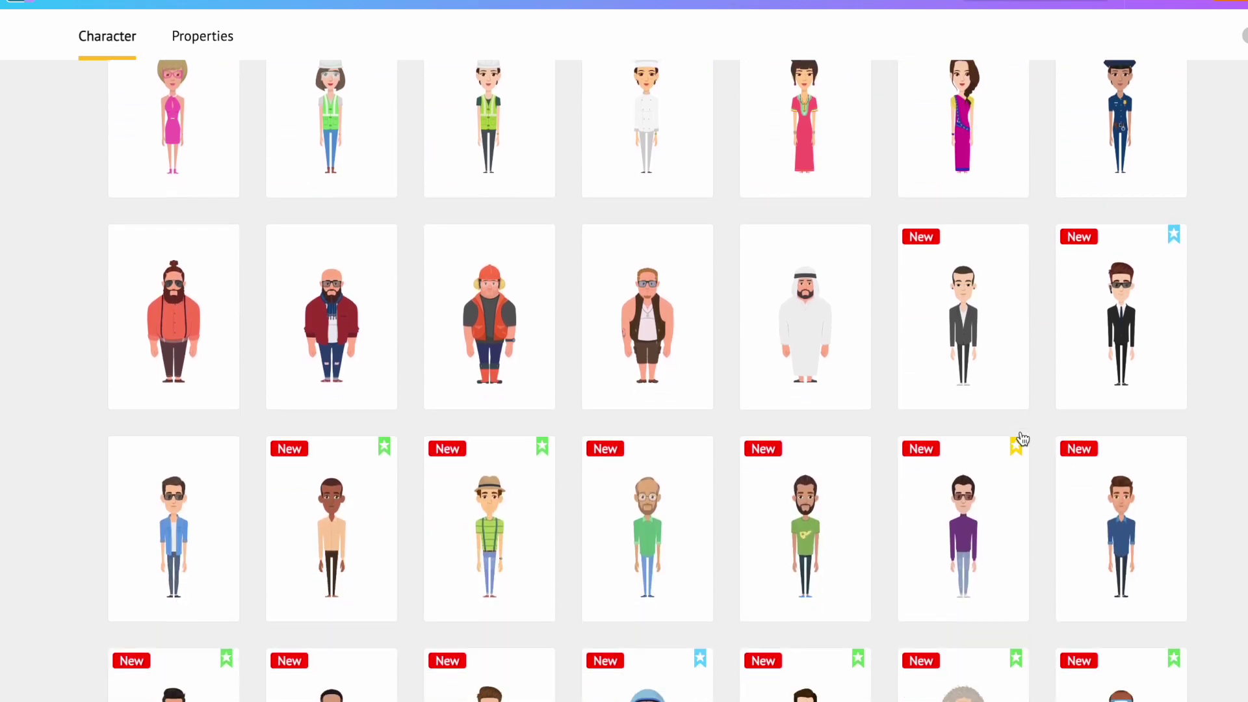
{"action": "scroll", "coordinate": [1022, 438], "scroll_direction": "down", "scroll_amount": 1}
{"action": "scroll", "coordinate": [1021, 439], "scroll_direction": "down", "scroll_amount": 4}
{"action": "scroll", "coordinate": [1022, 439], "scroll_direction": "up", "scroll_amount": 2}
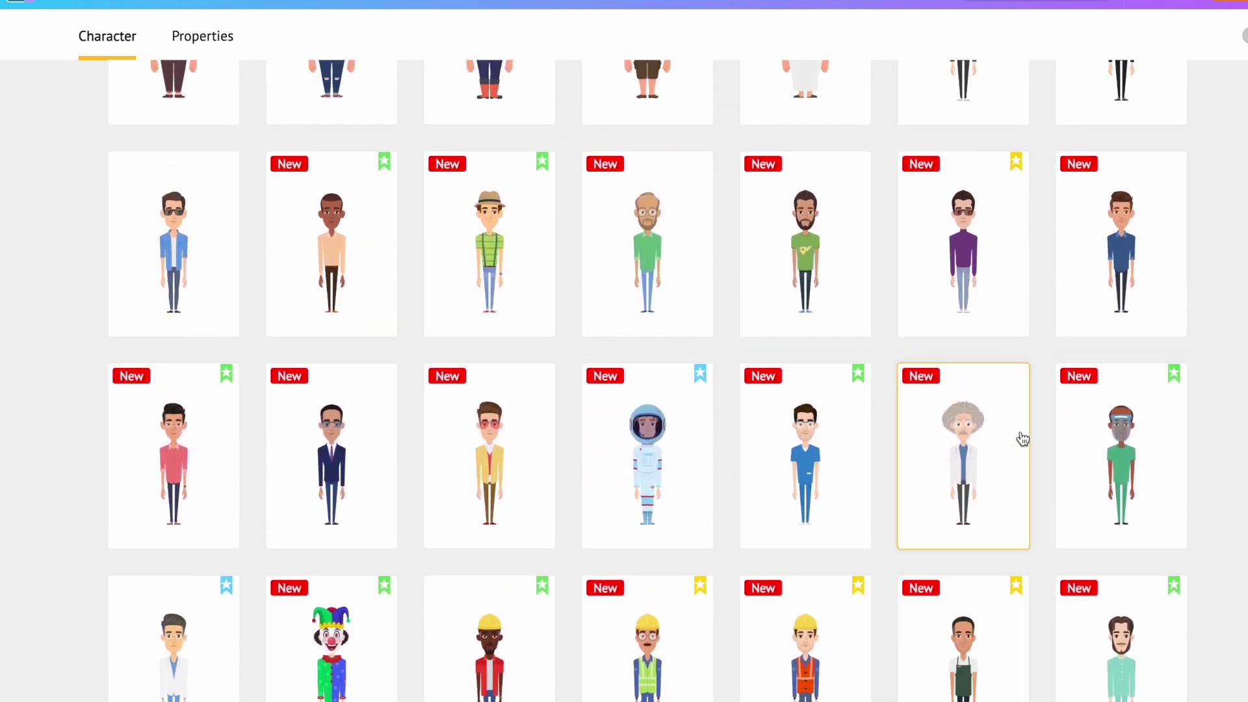
{"action": "scroll", "coordinate": [1022, 439], "scroll_direction": "up", "scroll_amount": 1}
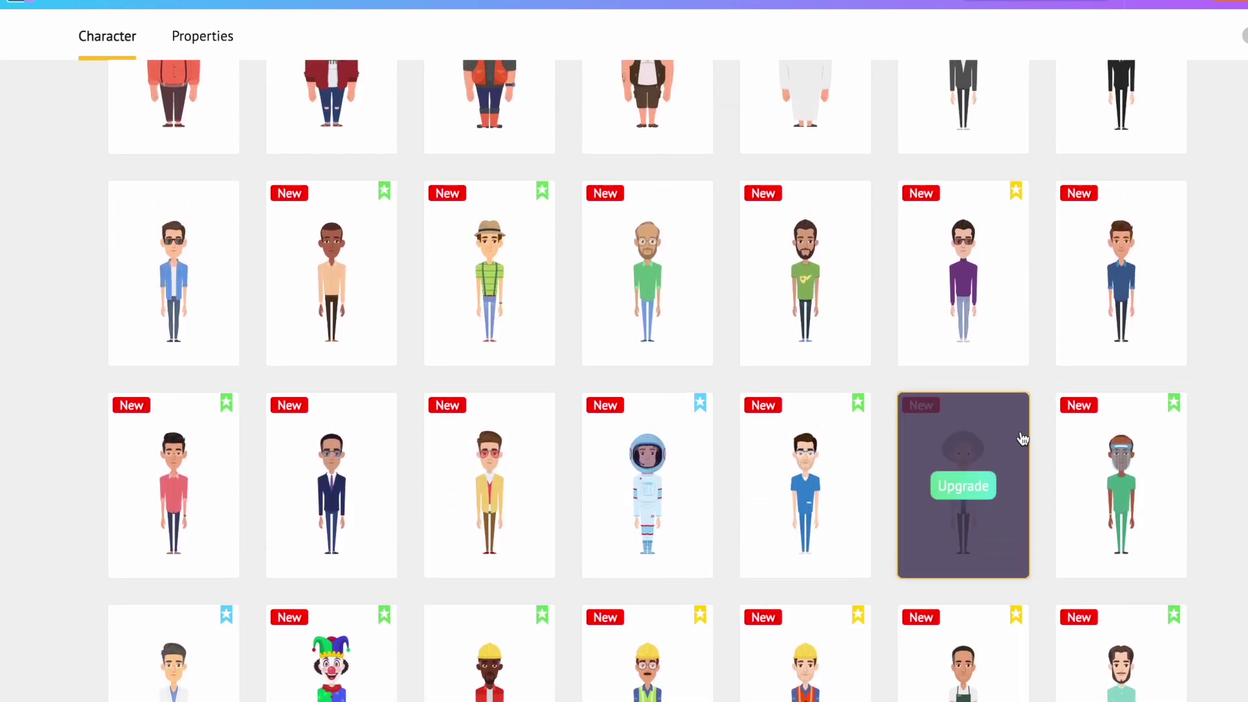
{"action": "left_click", "coordinate": [817, 256]}
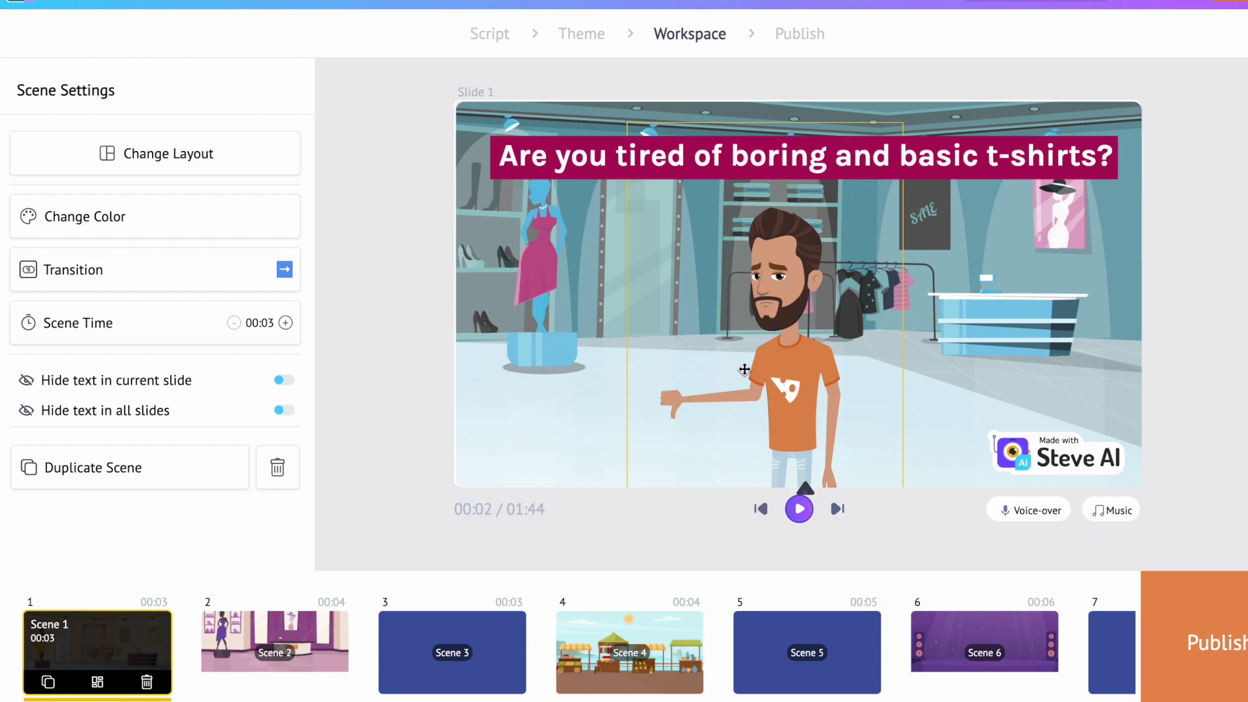
{"action": "left_click", "coordinate": [776, 340]}
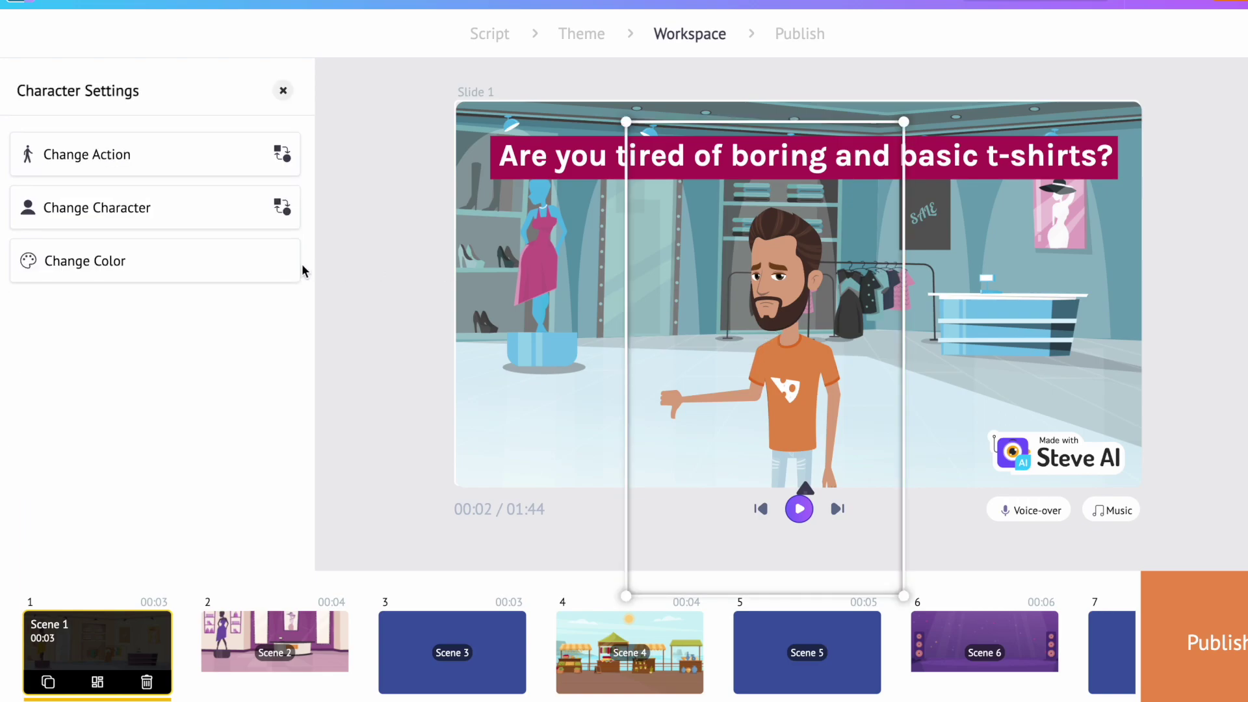
{"action": "left_click", "coordinate": [154, 269]}
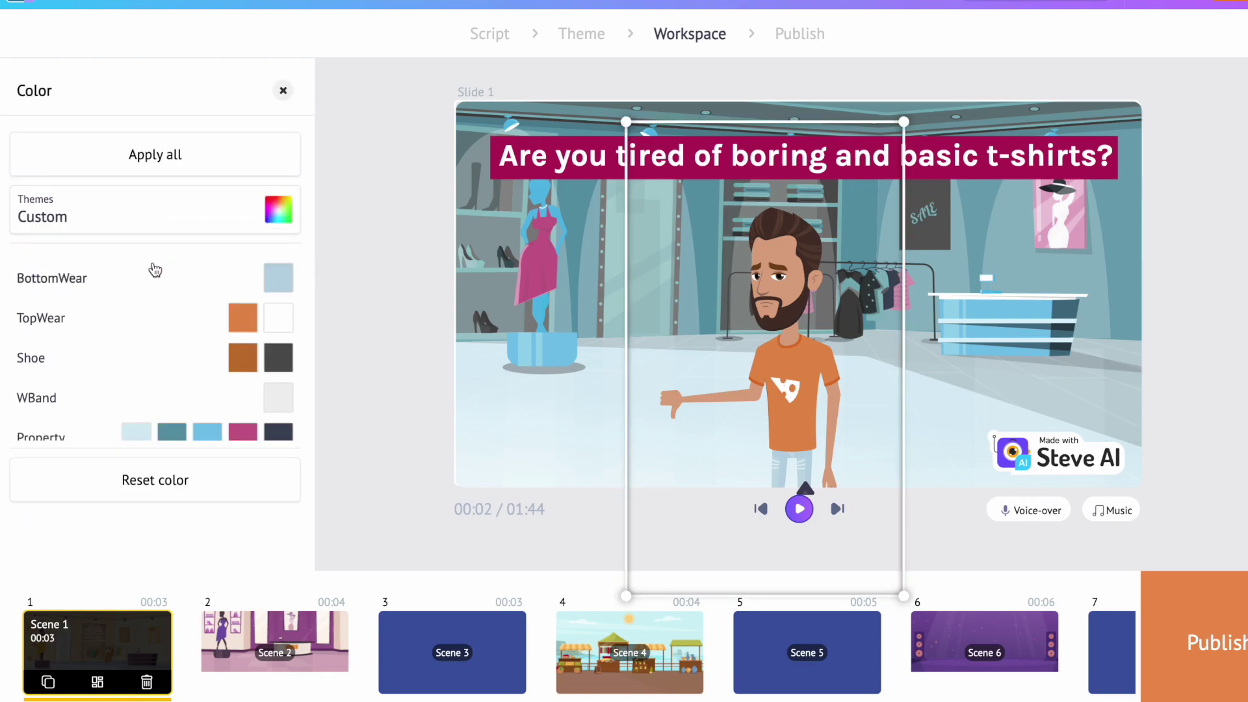
- Close the Color panel without changing the bearded man's clothing colours
{"action": "left_click", "coordinate": [283, 90]}
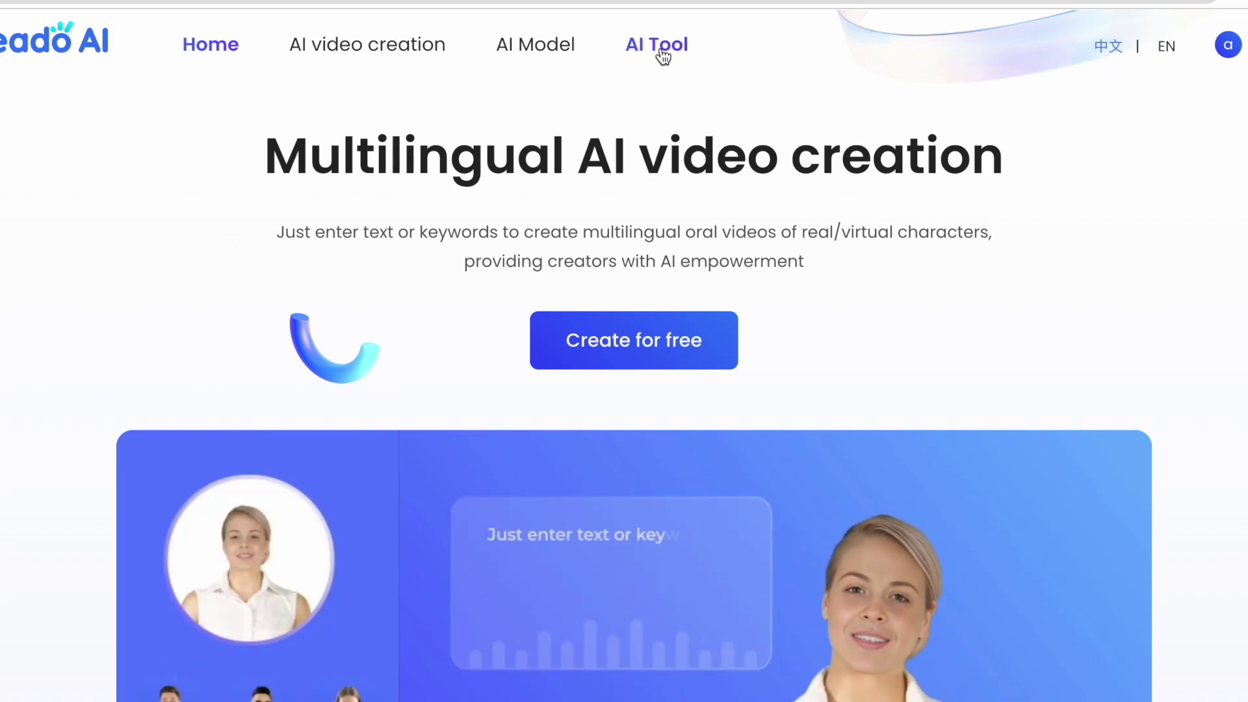
- Open Kreado AI's AI Text dubbing tool from its AI Tool collection
{"action": "left_click", "coordinate": [661, 48]}
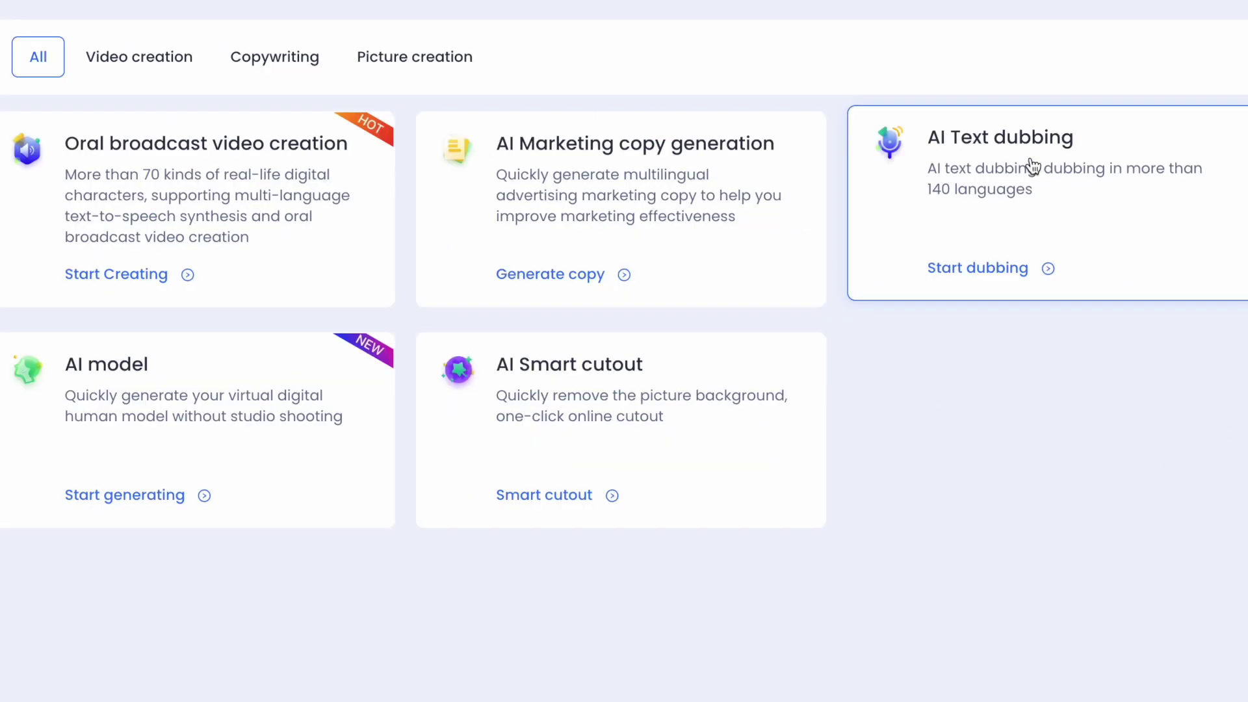
{"action": "left_click", "coordinate": [1030, 164]}
- Paste the four-paragraph funky t-shirt script, check speaking styles, and audition the Jenny voice
{"action": "left_click", "coordinate": [522, 380]}
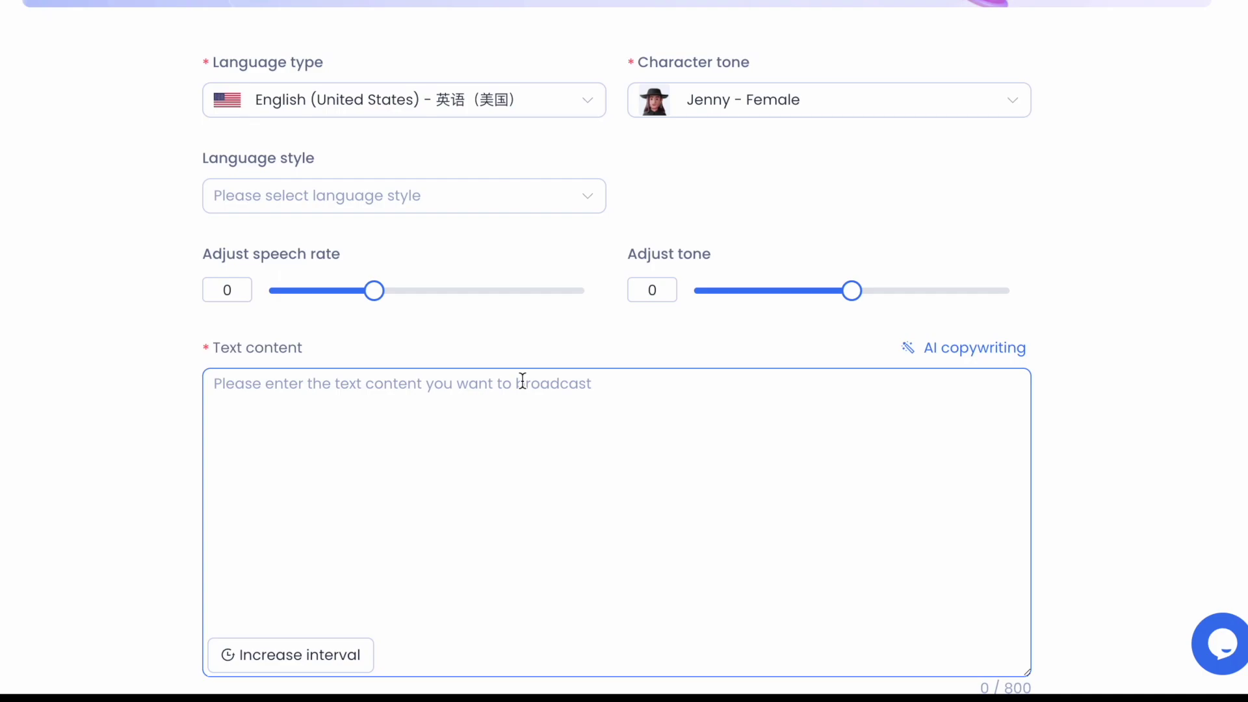
{"action": "type", "text": "We understand the frustration of trying to find a shirt that truly represents who you are. Most clothing stores offer the same generic designs that everyone else is wearing. That's why we've created a line of t-shirts that cater to those that want something different.  Our funky t-shirts come in a variety of styles, colors, and designs. From bold and graphic prints to witty phrases and puns, there's something for everyone. We also offer a range of sizes to ensure that everyone can find their perfect fit.  Not only do our t-shirts look great, but they are also made with high-quality materials. We take pride in offering durable and long-lasting shirts that will withstand multiple washes and wears.  Our funky t-shirts aren't just clothing, they are a representation of your personality and"}
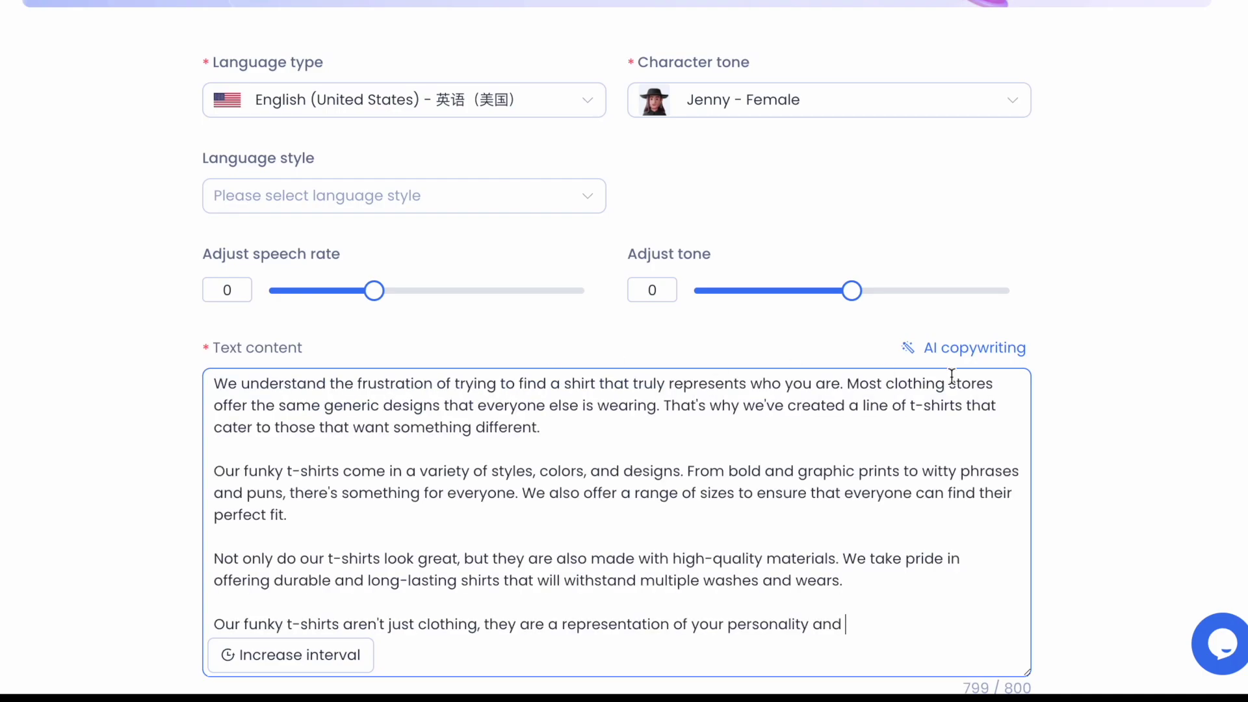
{"action": "scroll", "coordinate": [833, 498], "scroll_direction": "down", "scroll_amount": 3}
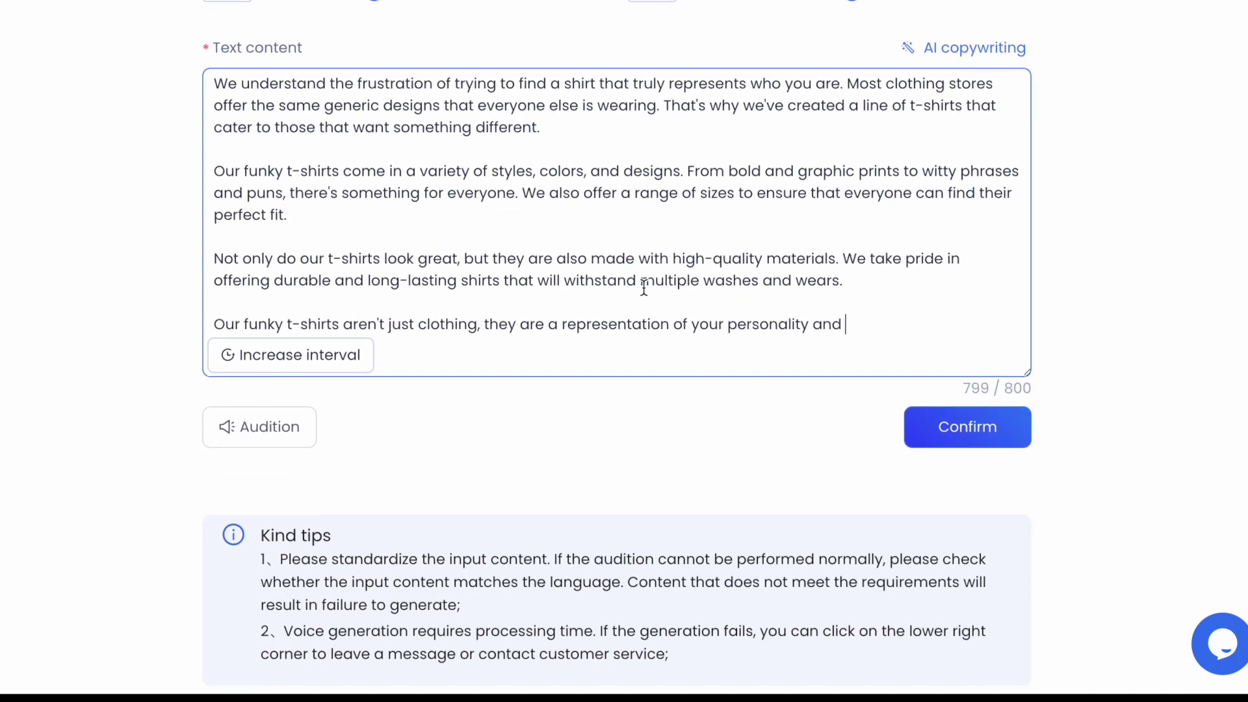
{"action": "scroll", "coordinate": [644, 288], "scroll_direction": "up", "scroll_amount": 1}
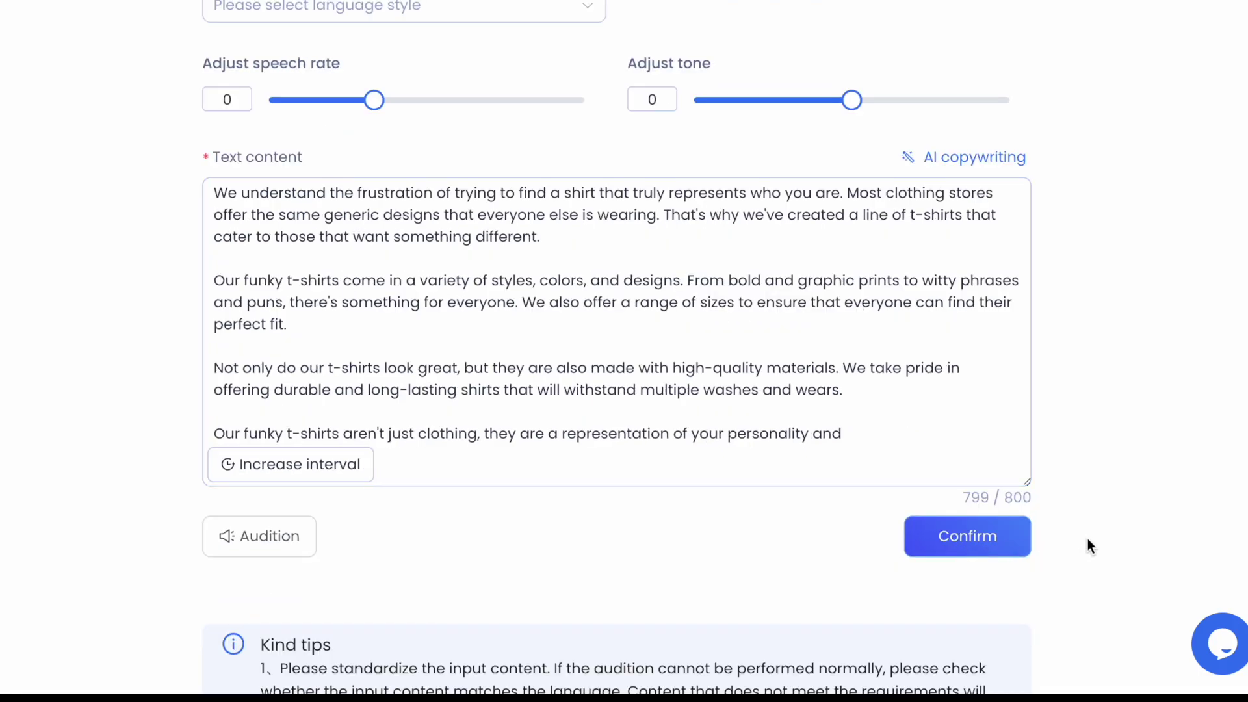
{"action": "scroll", "coordinate": [1089, 546], "scroll_direction": "down", "scroll_amount": 1}
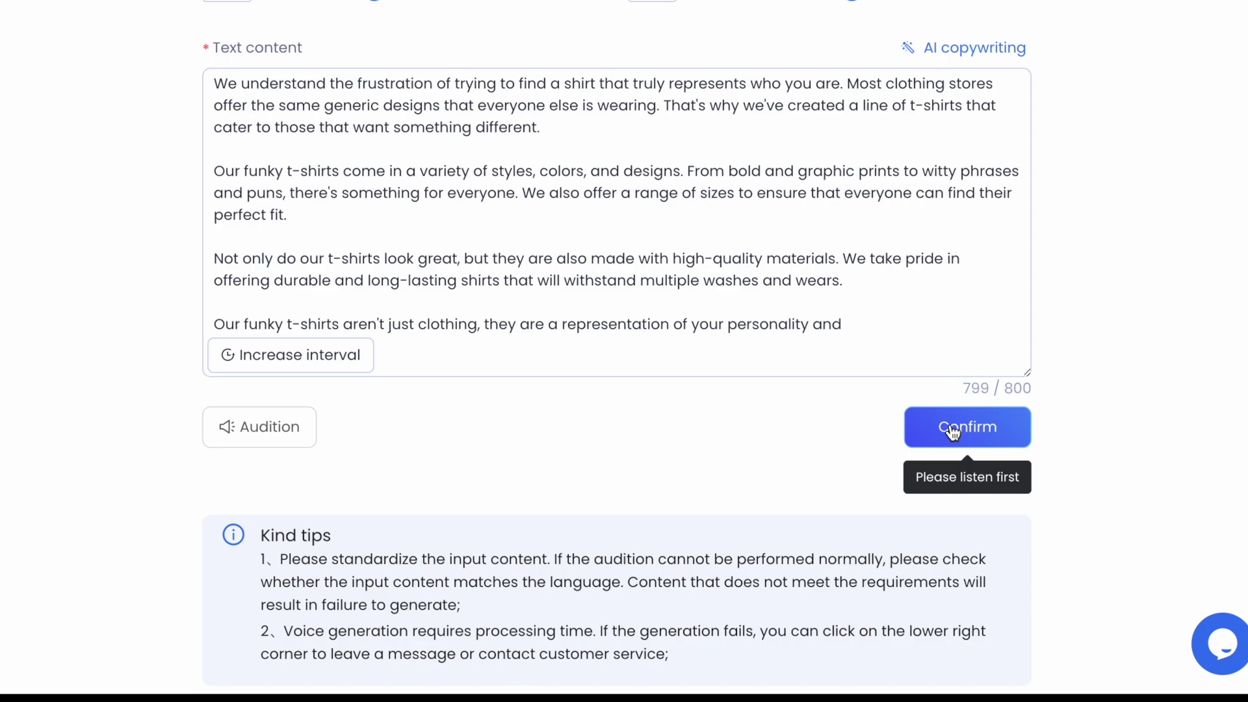
{"action": "scroll", "coordinate": [952, 431], "scroll_direction": "up", "scroll_amount": 3}
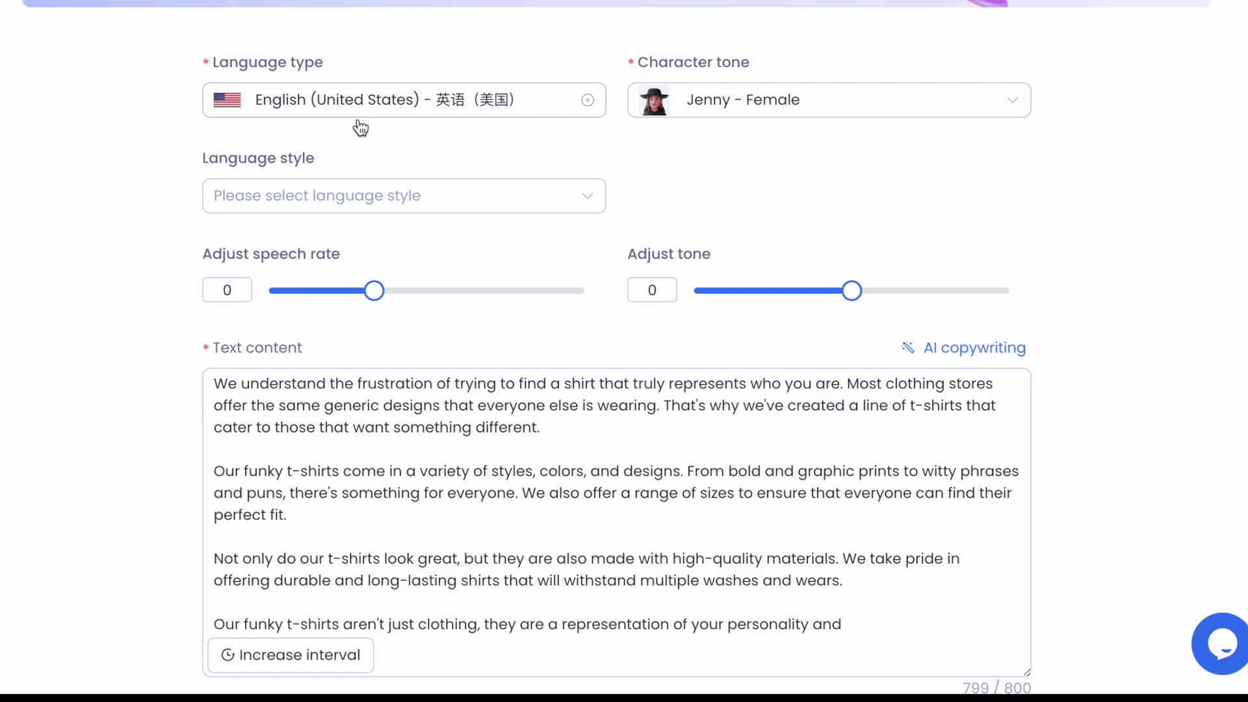
{"action": "left_click", "coordinate": [348, 208]}
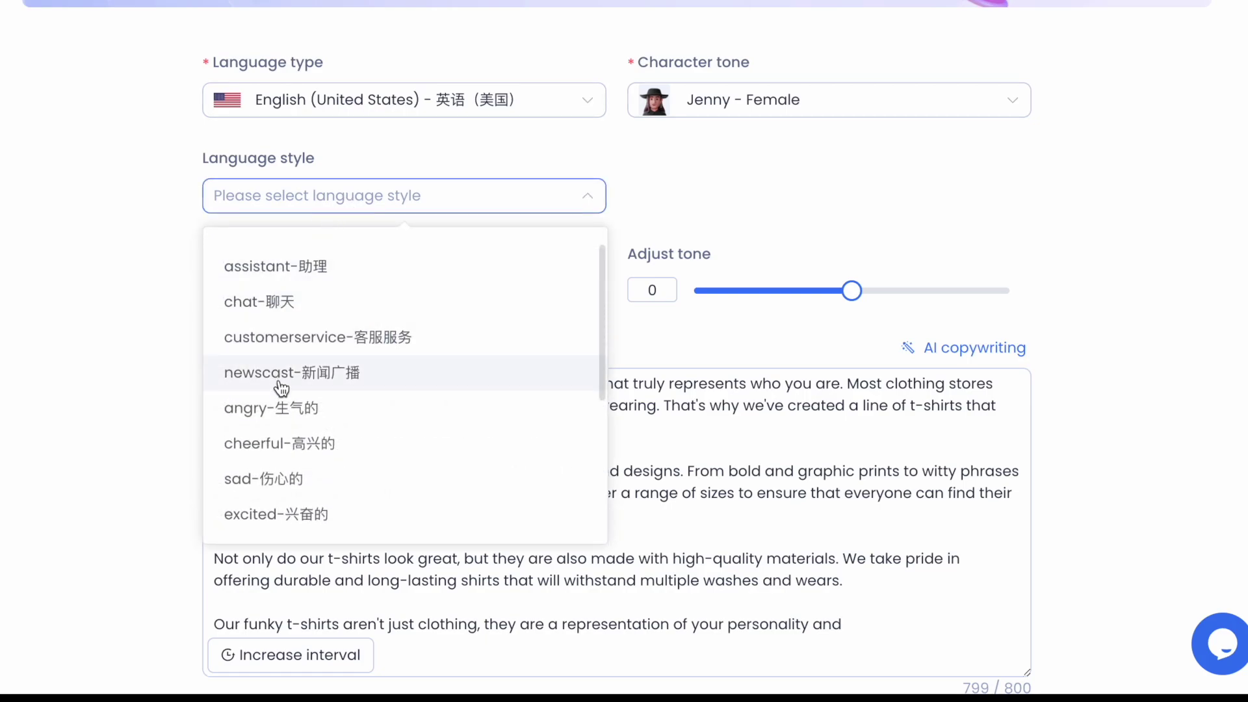
{"action": "scroll", "coordinate": [398, 244], "scroll_direction": "down", "scroll_amount": 3}
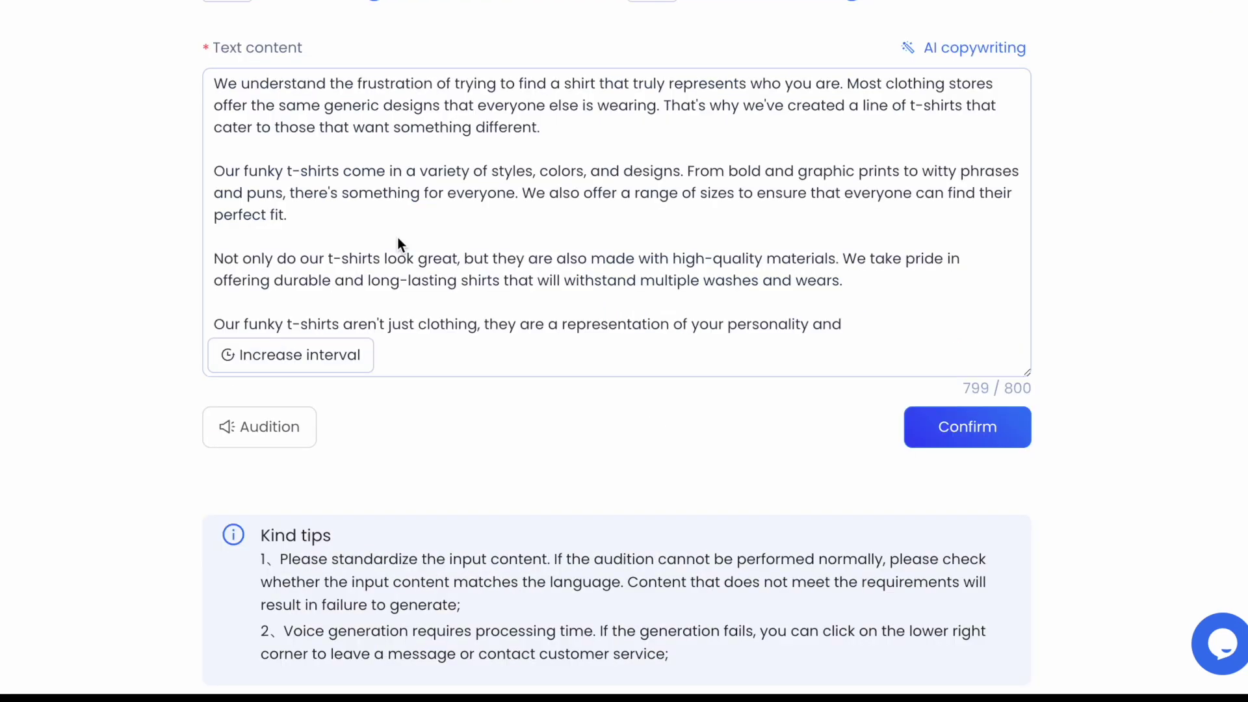
{"action": "left_click", "coordinate": [259, 425]}
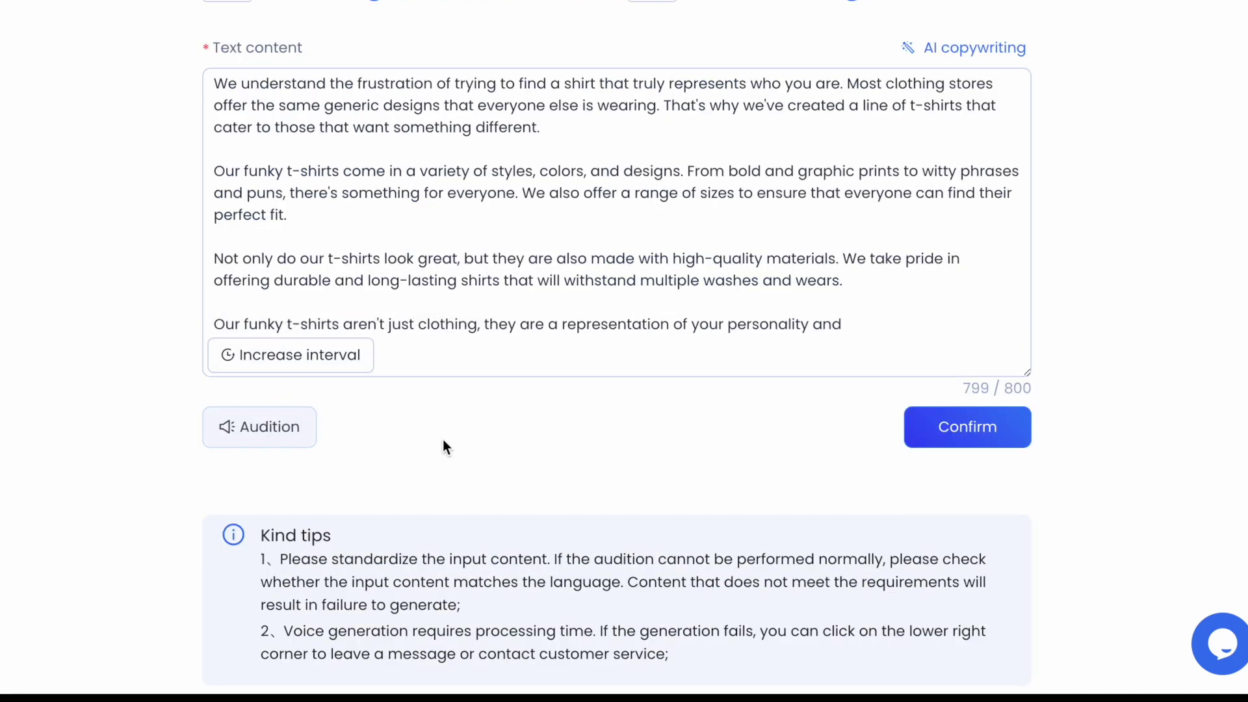
{"action": "left_click", "coordinate": [282, 440]}
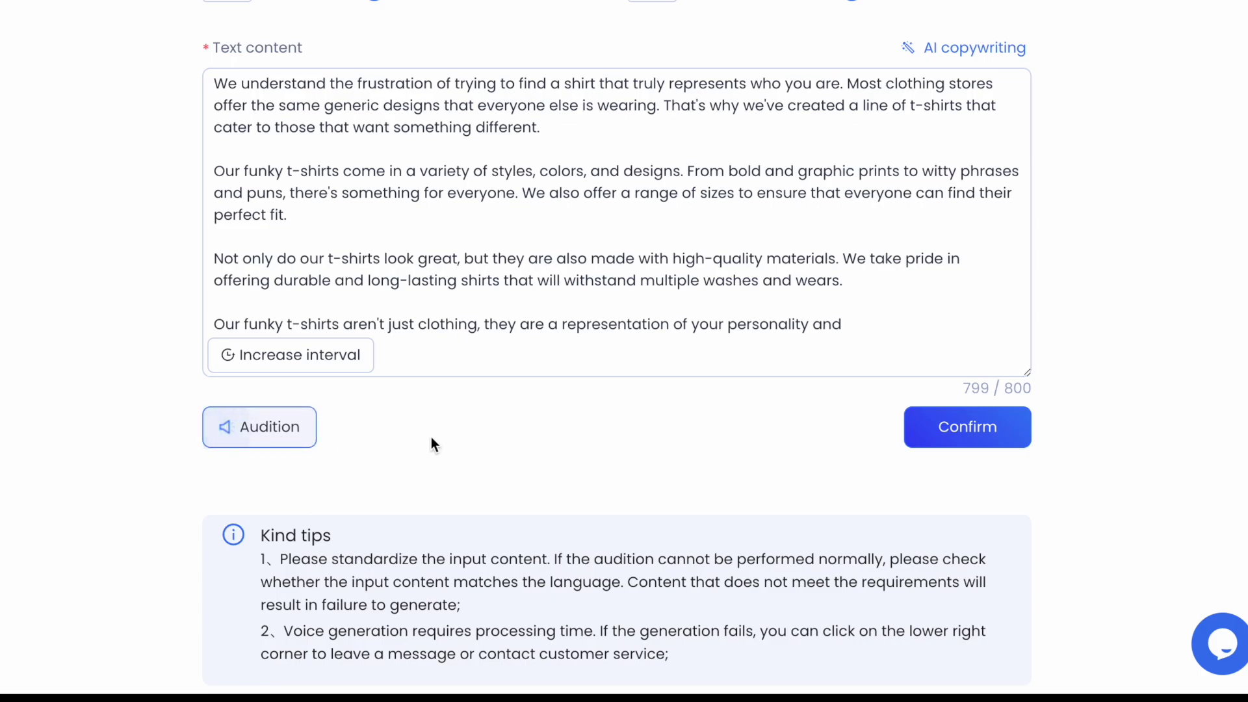
- Stop the Jenny voice preview in Kreado AI
{"action": "left_click", "coordinate": [279, 445]}
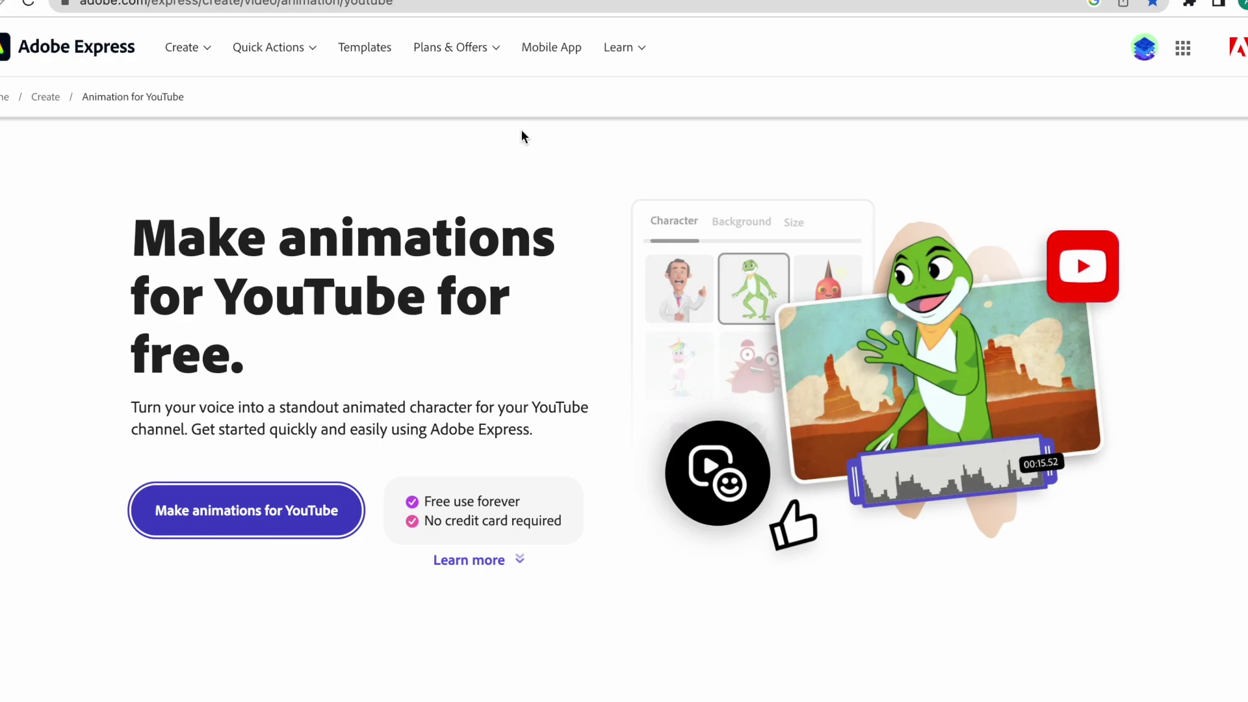
- Pick Rin from the Humans characters in Animate from audio, then review background and size options
{"action": "left_click", "coordinate": [225, 517]}
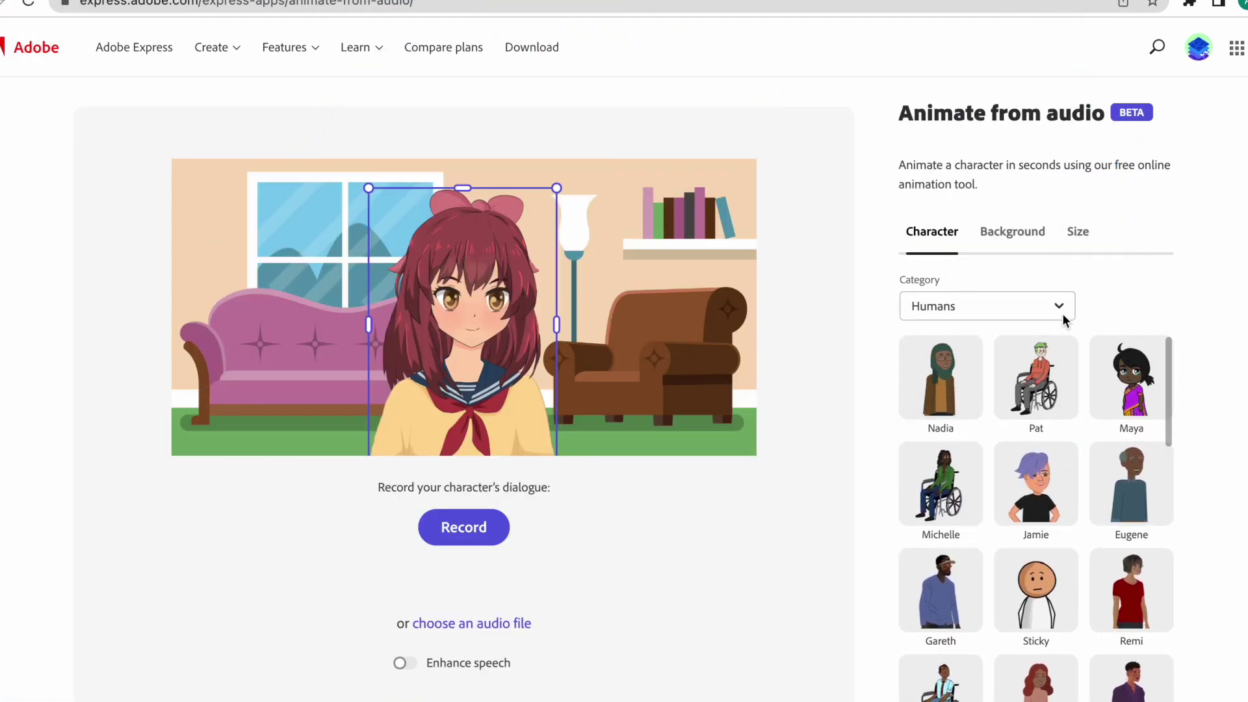
{"action": "left_click", "coordinate": [1060, 311]}
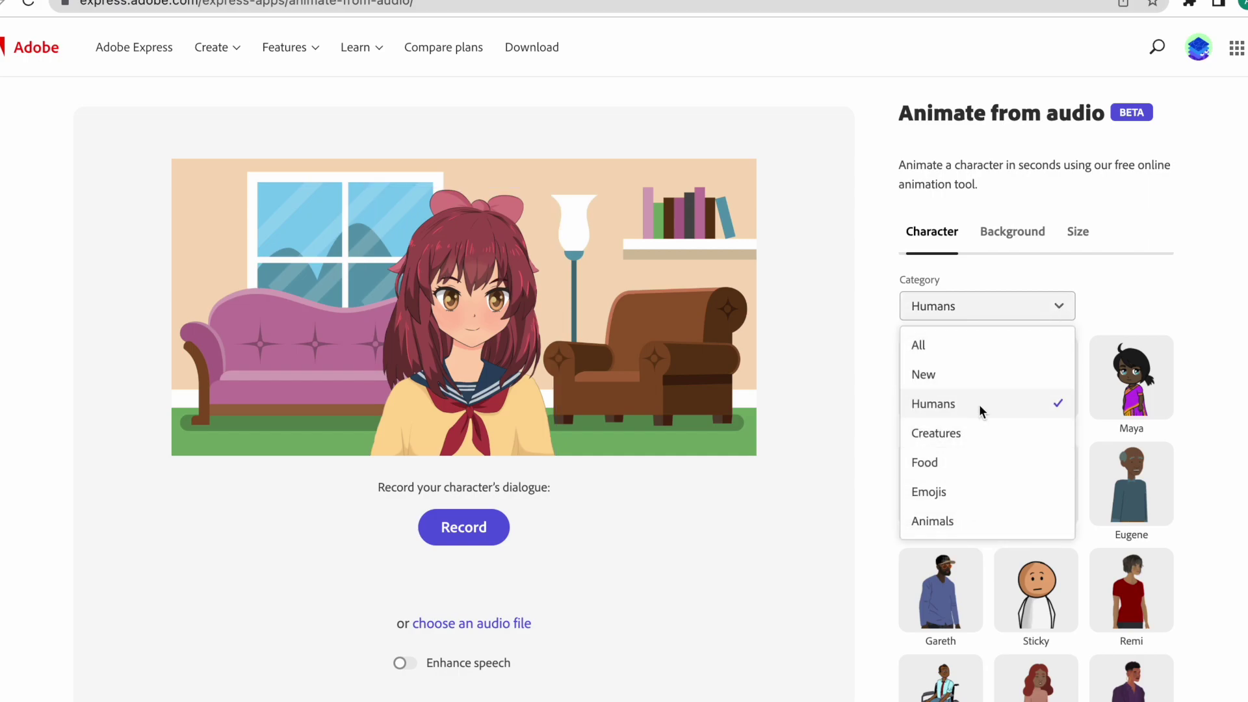
{"action": "left_click", "coordinate": [980, 408]}
{"action": "scroll", "coordinate": [1072, 510], "scroll_direction": "down", "scroll_amount": 3}
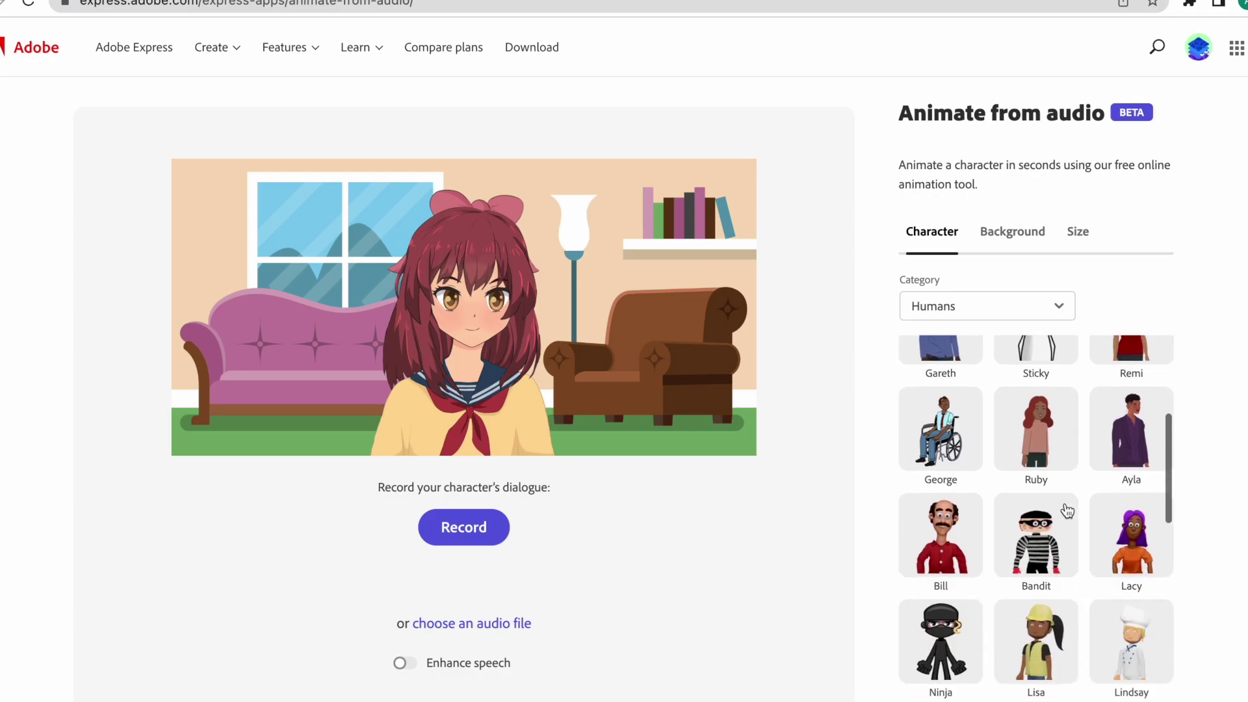
{"action": "scroll", "coordinate": [1067, 510], "scroll_direction": "down", "scroll_amount": 5}
{"action": "scroll", "coordinate": [1067, 510], "scroll_direction": "up", "scroll_amount": 1}
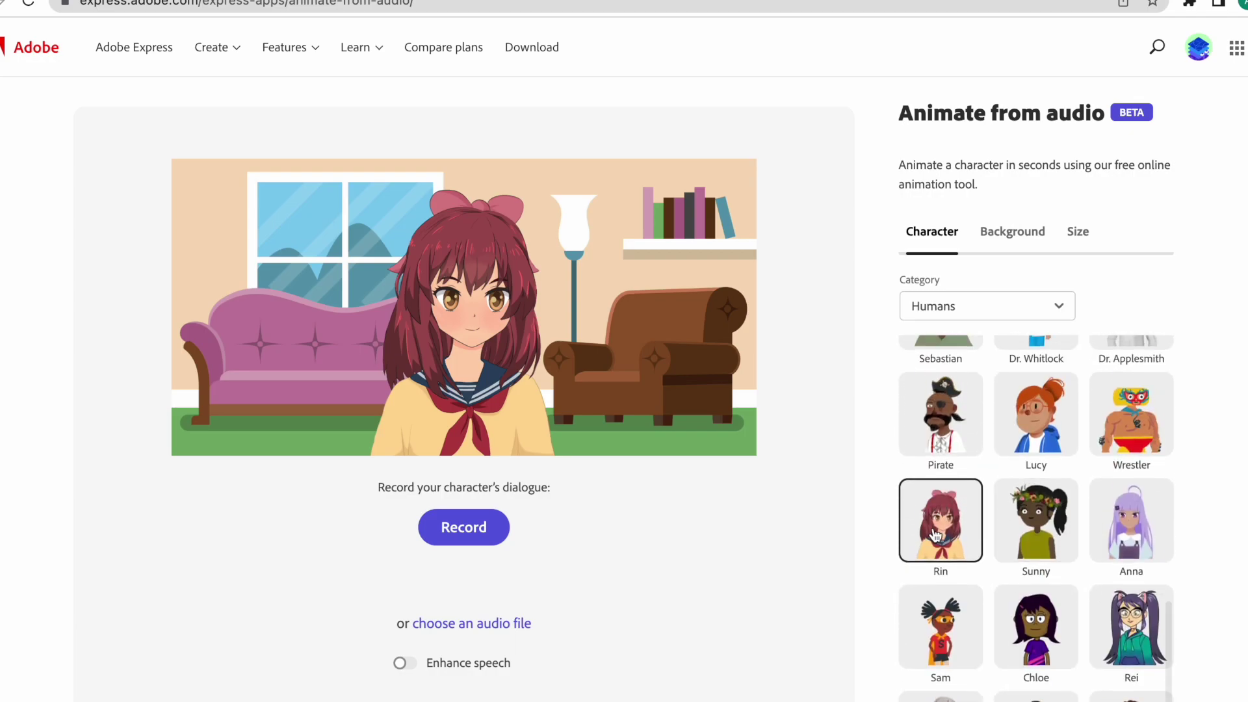
{"action": "left_click", "coordinate": [936, 536]}
{"action": "left_click", "coordinate": [1012, 234]}
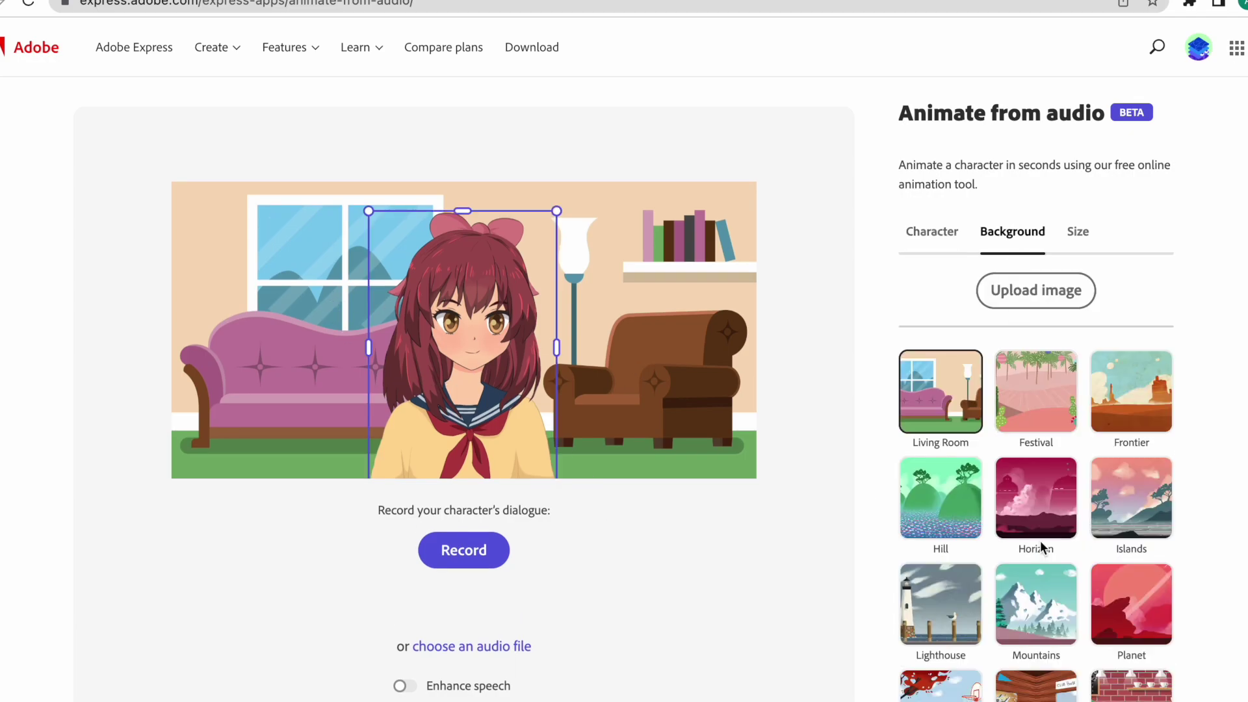
{"action": "scroll", "coordinate": [1039, 546], "scroll_direction": "down", "scroll_amount": 1}
{"action": "scroll", "coordinate": [1040, 546], "scroll_direction": "down", "scroll_amount": 2}
{"action": "scroll", "coordinate": [1041, 546], "scroll_direction": "down", "scroll_amount": 2}
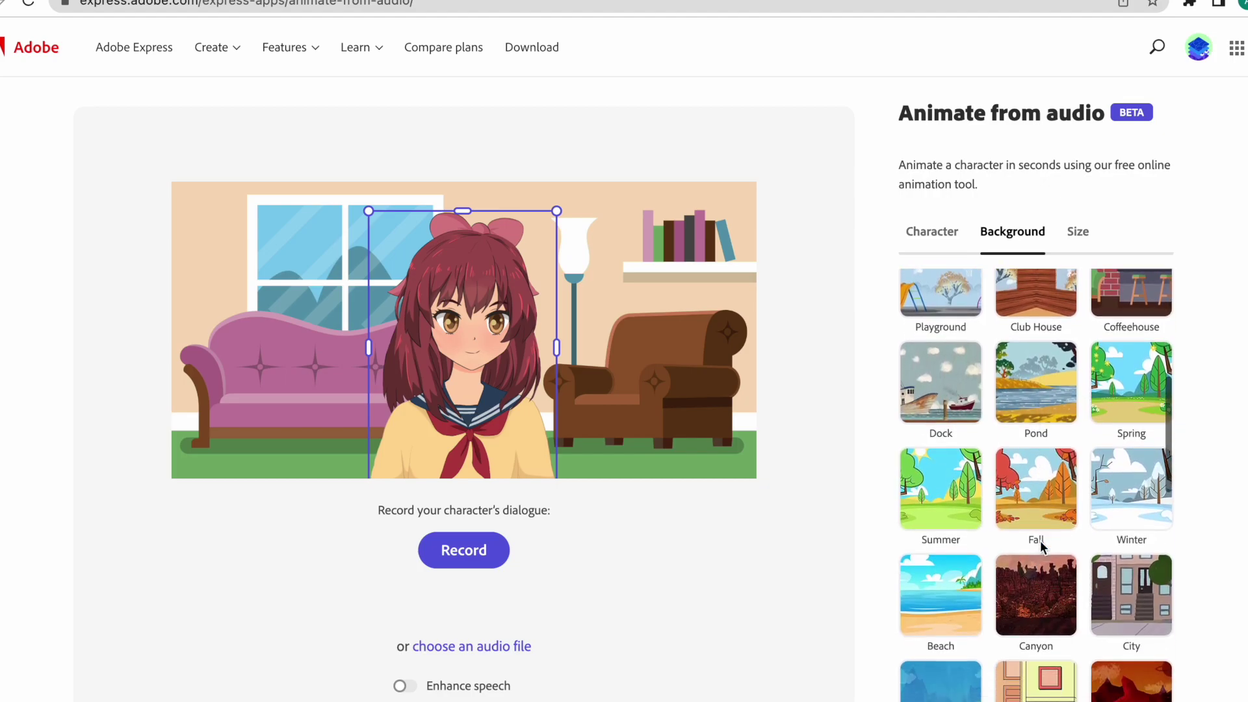
{"action": "scroll", "coordinate": [1040, 547], "scroll_direction": "down", "scroll_amount": 3}
{"action": "scroll", "coordinate": [1040, 546], "scroll_direction": "down", "scroll_amount": 3}
{"action": "scroll", "coordinate": [1040, 546], "scroll_direction": "up", "scroll_amount": 1}
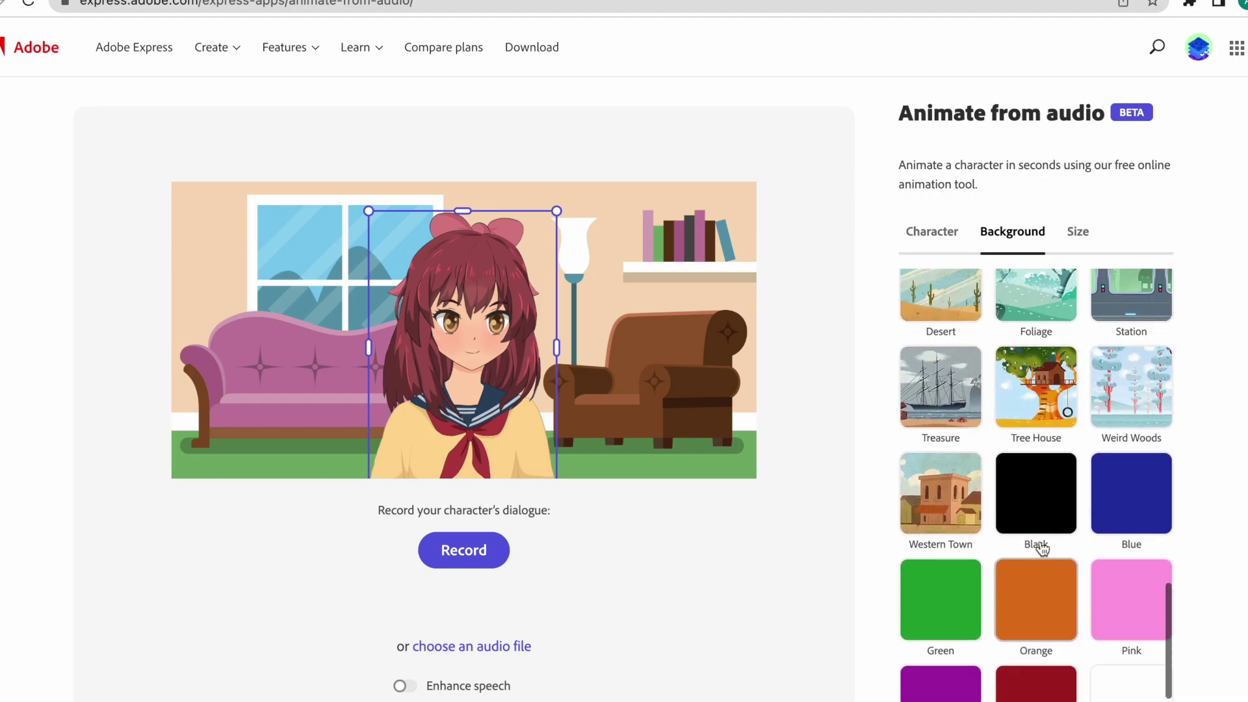
{"action": "scroll", "coordinate": [1040, 548], "scroll_direction": "up", "scroll_amount": 3}
{"action": "left_click", "coordinate": [1077, 231]}
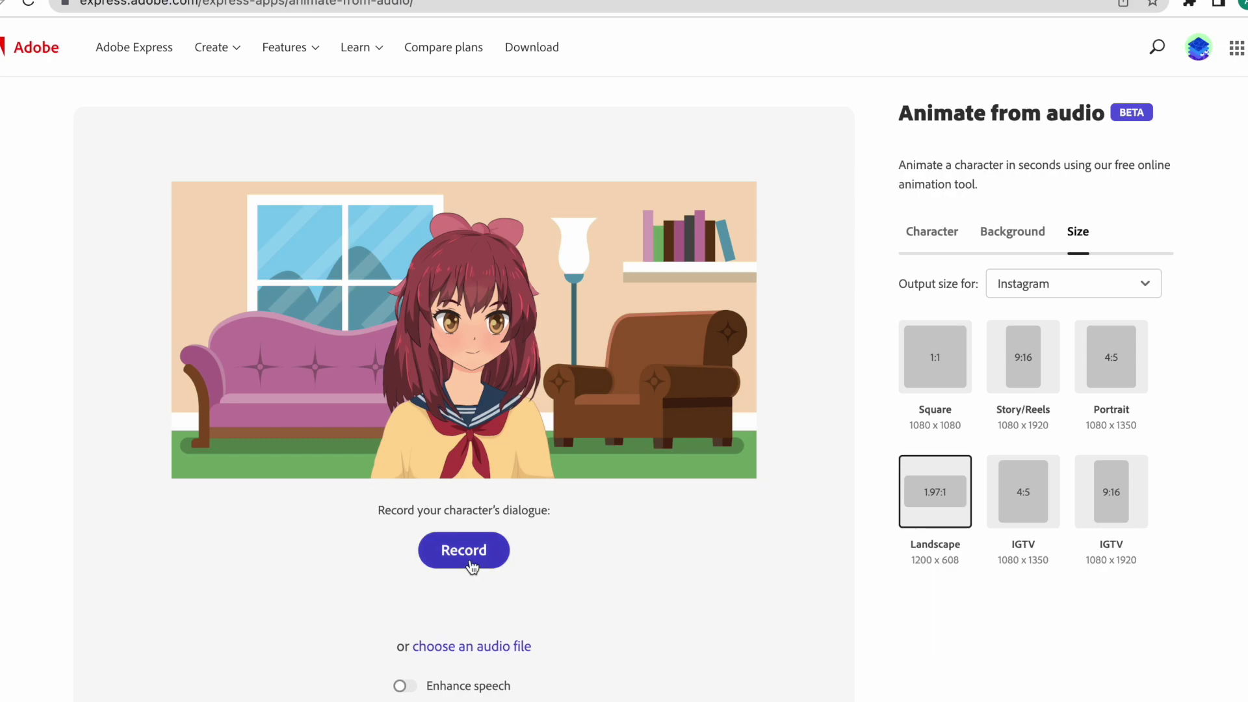
- Choose Kreado ai .mp3 from the Desktop as Rin's dialogue audio
{"action": "left_click", "coordinate": [513, 654]}
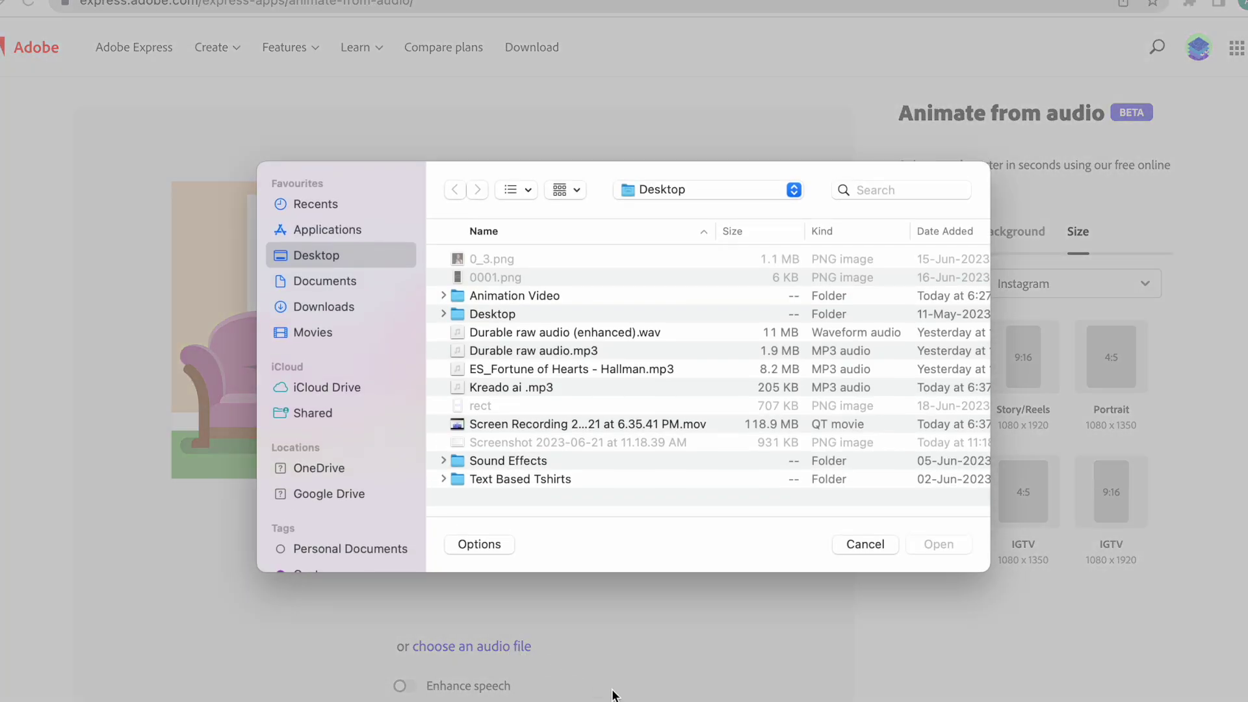
{"action": "left_click", "coordinate": [501, 389]}
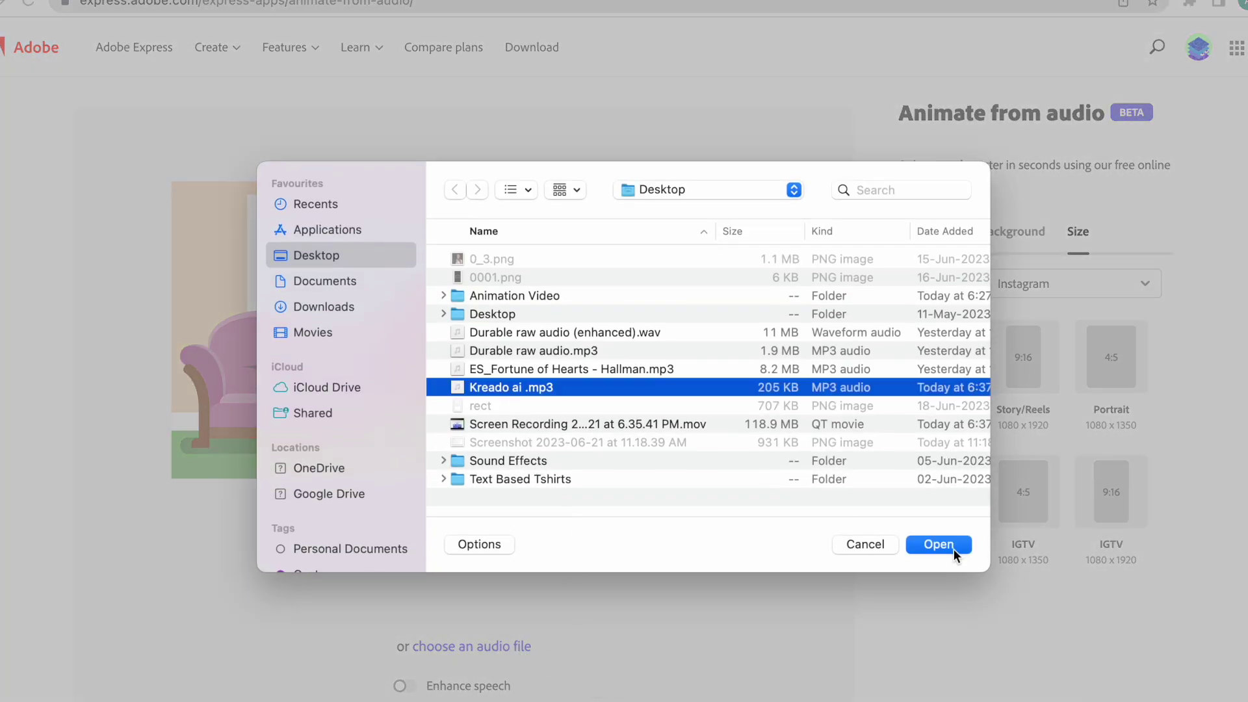